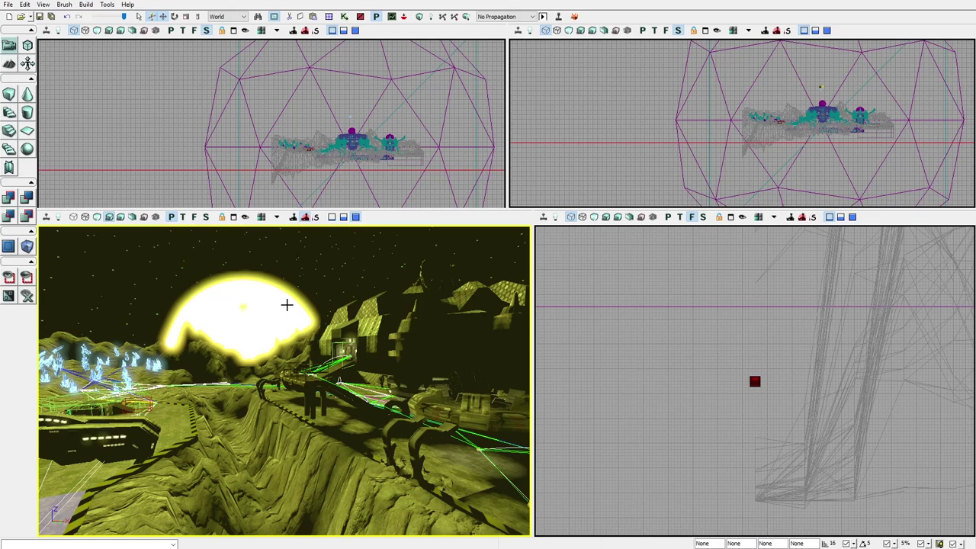
Step: Examine the main base, the canyon beside it and the surrounding terrain in the perspective view
{"action": "left_click_drag", "start_coordinate": [276, 305], "coordinate": [206, 297]}
{"action": "left_click_drag", "start_coordinate": [352, 383], "coordinate": [251, 382]}
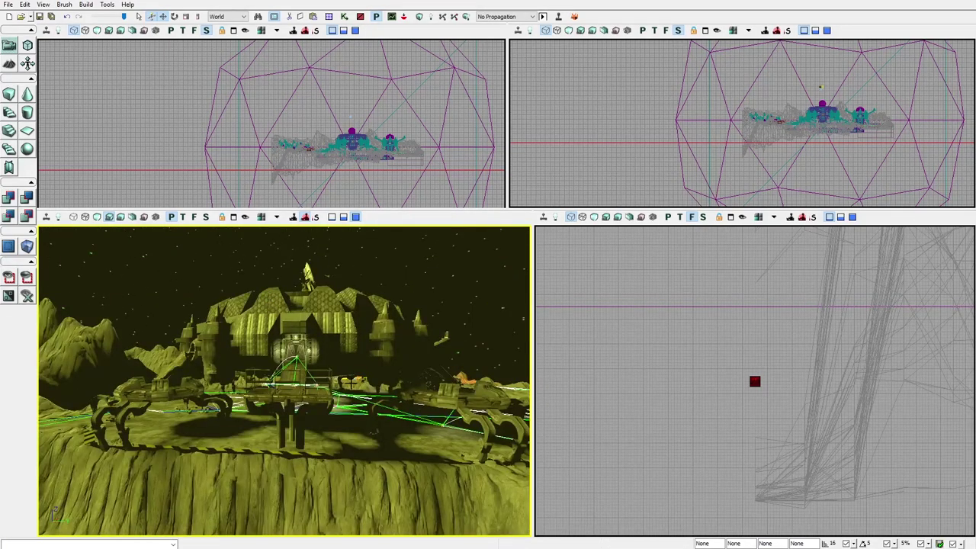
{"action": "key", "text": "2"}
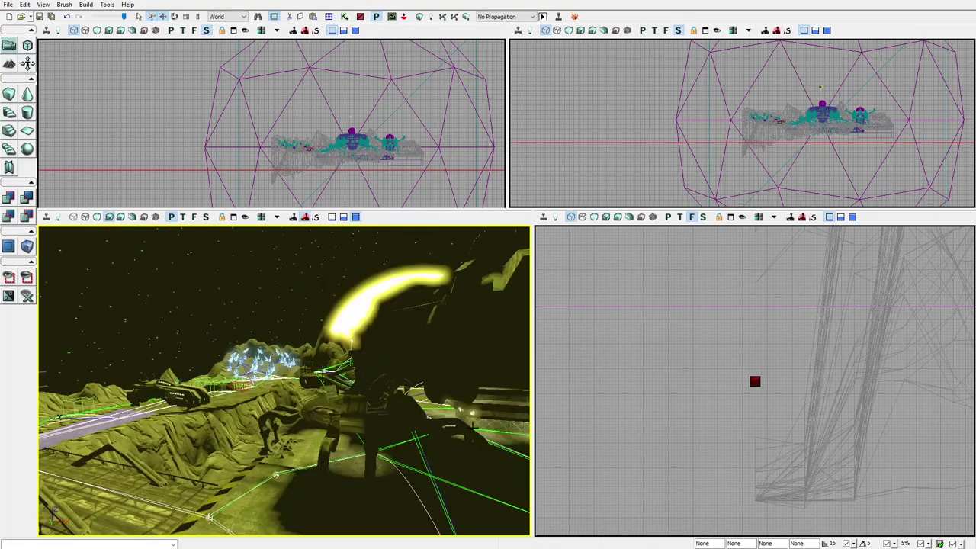
{"action": "left_click_drag", "start_coordinate": [258, 446], "coordinate": [355, 483]}
{"action": "left_click_drag", "start_coordinate": [290, 366], "coordinate": [404, 427]}
{"action": "left_click_drag", "start_coordinate": [374, 324], "coordinate": [244, 433]}
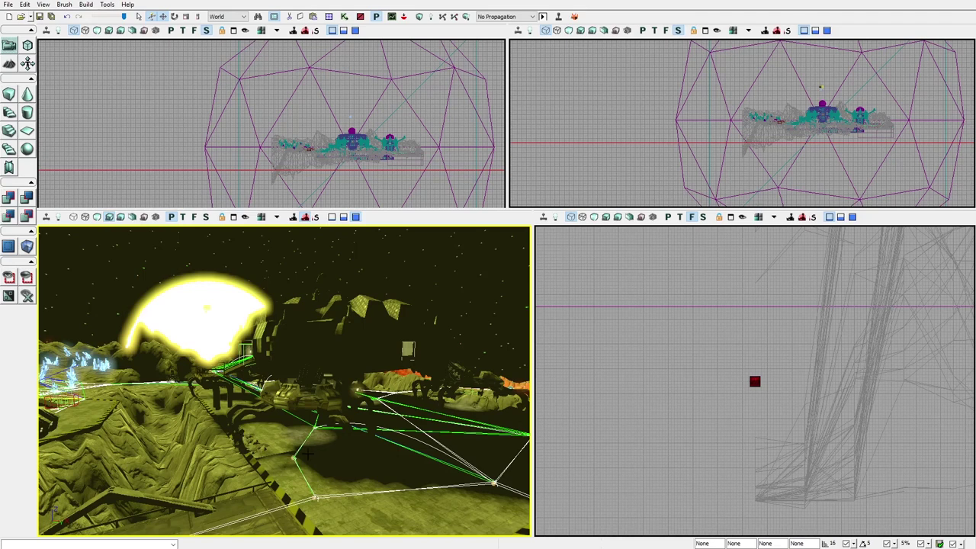
{"action": "left_click_drag", "start_coordinate": [284, 381], "coordinate": [240, 286]}
{"action": "left_click_drag", "start_coordinate": [53, 523], "coordinate": [53, 516]}
{"action": "left_click", "coordinate": [261, 385]}
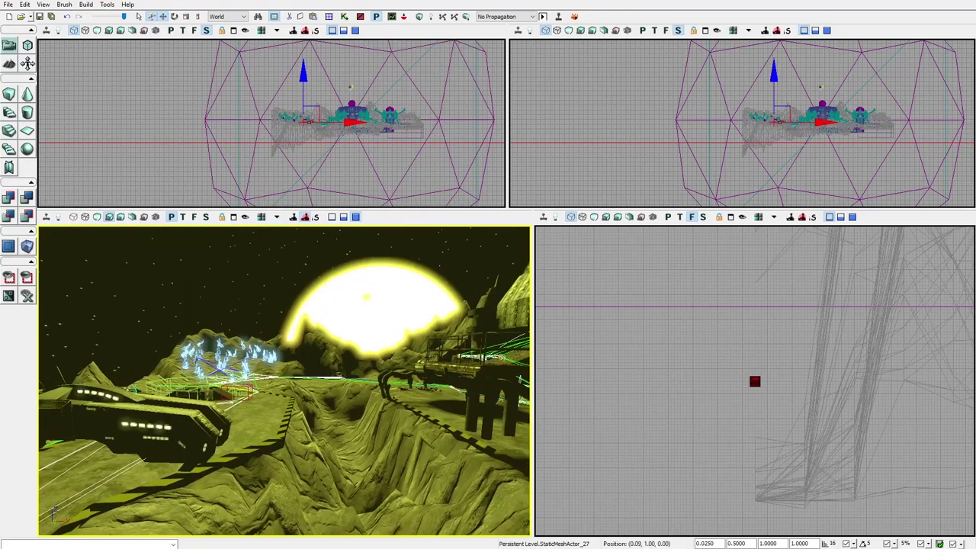
Step: Survey the canyon edge, the rocky ridge, the lava field and the large spacecraft near the lava
{"action": "left_click_drag", "start_coordinate": [367, 411], "coordinate": [367, 412]}
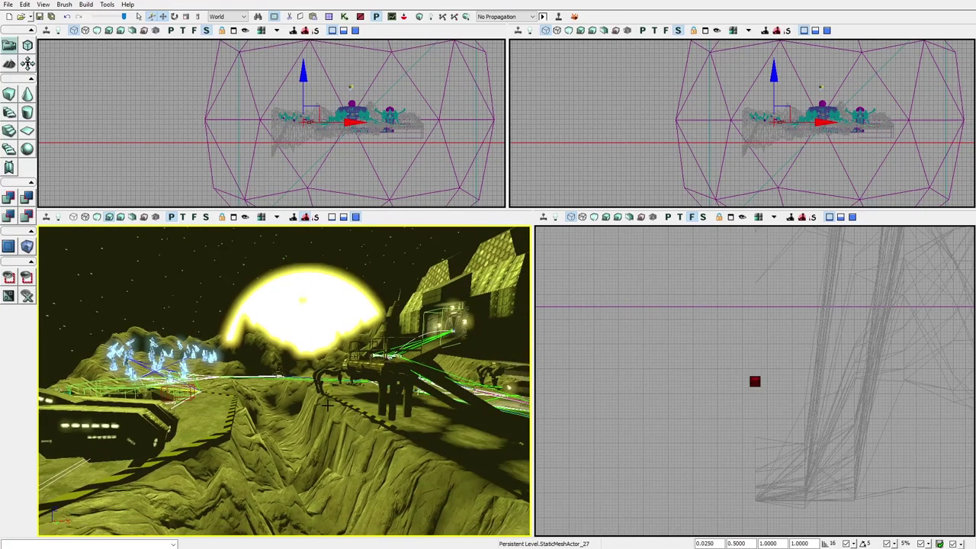
{"action": "left_click_drag", "start_coordinate": [317, 434], "coordinate": [318, 433]}
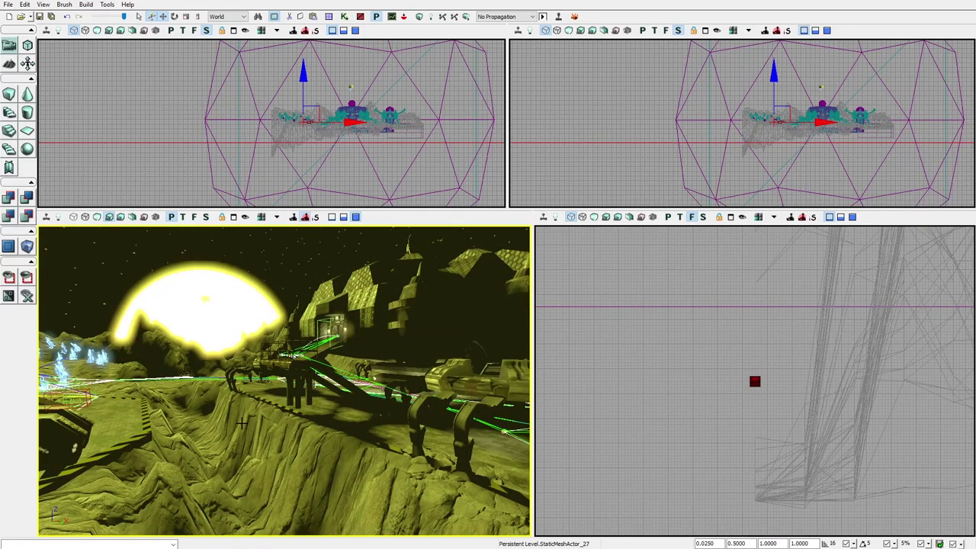
{"action": "left_click_drag", "start_coordinate": [241, 422], "coordinate": [241, 422]}
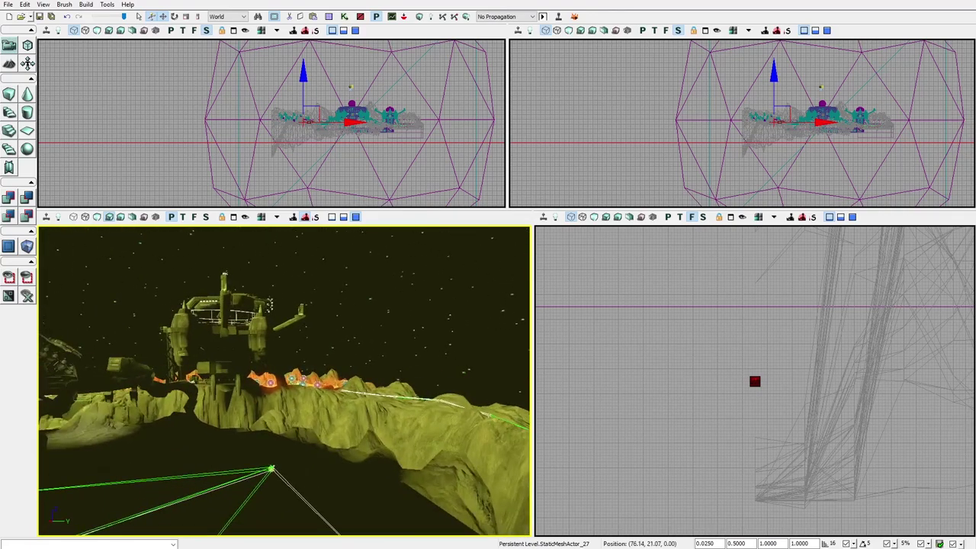
{"action": "left_click_drag", "start_coordinate": [395, 412], "coordinate": [396, 412]}
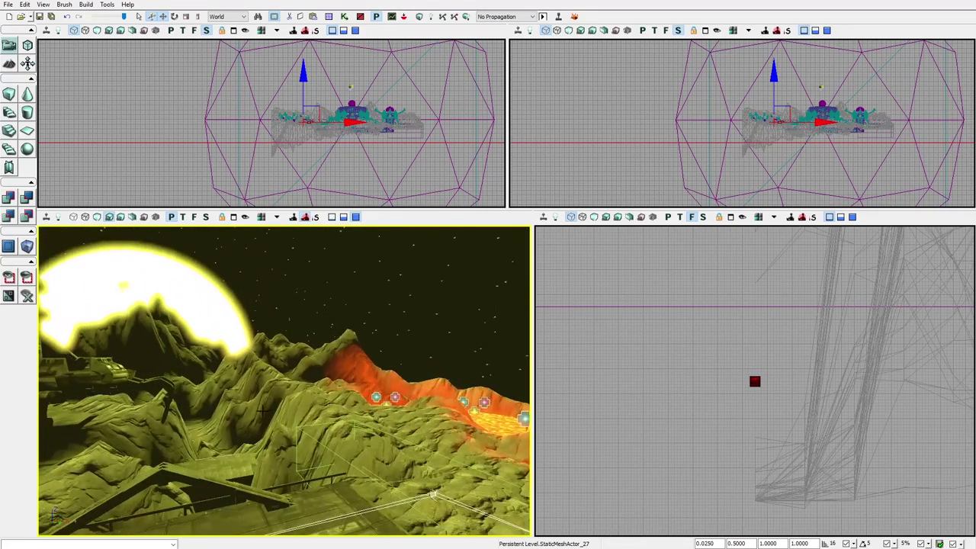
{"action": "left_click_drag", "start_coordinate": [258, 411], "coordinate": [258, 410]}
{"action": "right_click_drag", "start_coordinate": [258, 410], "coordinate": [258, 410]}
{"action": "left_click_drag", "start_coordinate": [258, 410], "coordinate": [258, 410]}
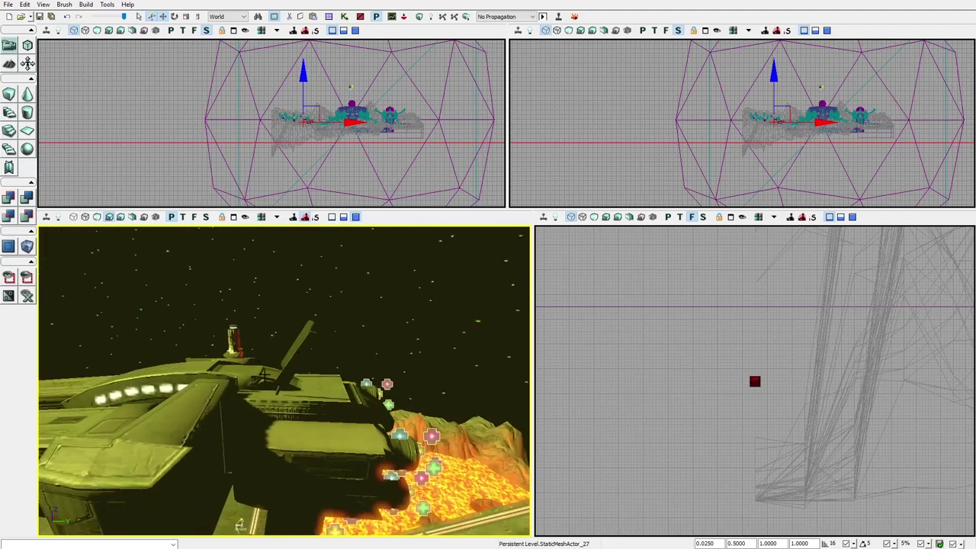
{"action": "left_click_drag", "start_coordinate": [257, 410], "coordinate": [258, 410]}
{"action": "left_click_drag", "start_coordinate": [394, 481], "coordinate": [394, 480]}
Step: Select the platform on the tower beside the lava, and inspect the D/S door and the shaft with blue lights
{"action": "left_click", "coordinate": [282, 442]}
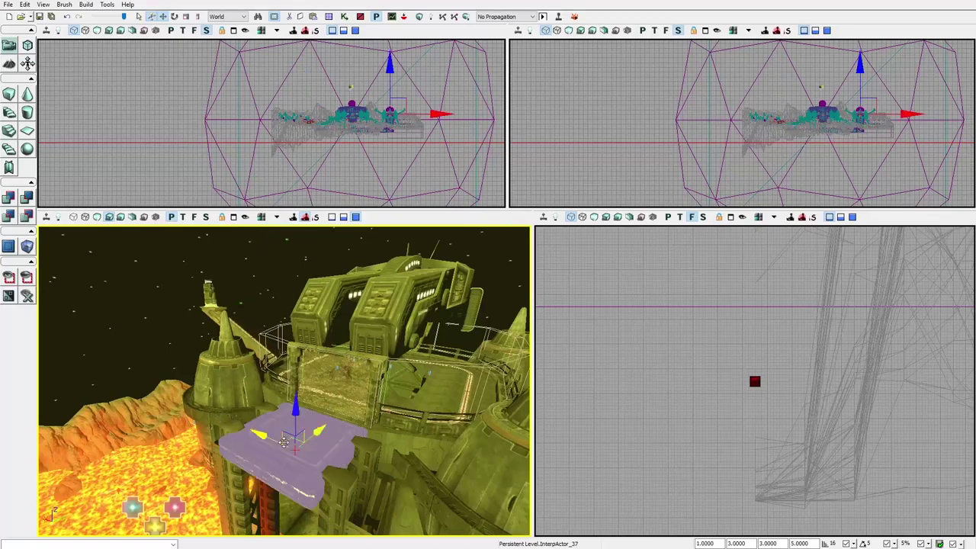
{"action": "left_click_drag", "start_coordinate": [153, 398], "coordinate": [164, 422]}
{"action": "left_click_drag", "start_coordinate": [232, 383], "coordinate": [257, 401]}
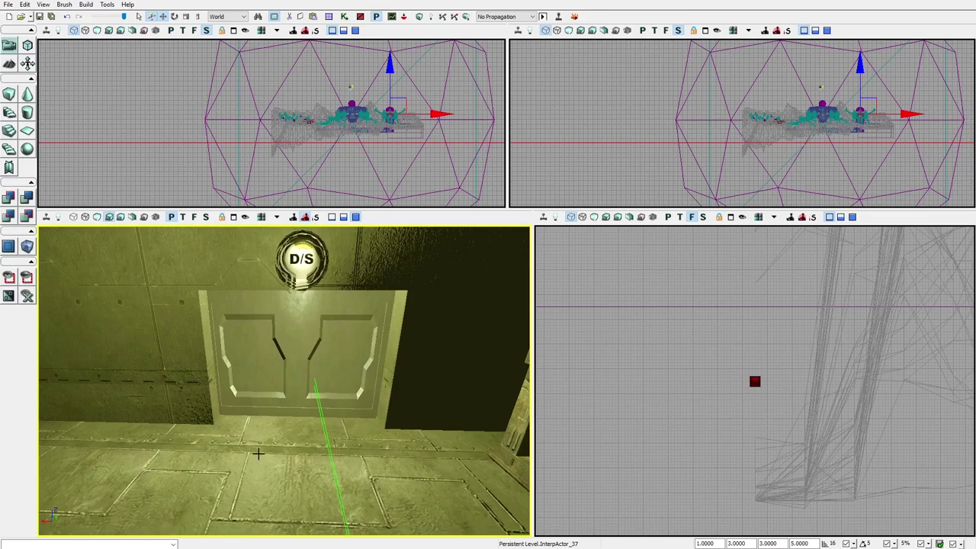
{"action": "left_click_drag", "start_coordinate": [266, 465], "coordinate": [355, 440]}
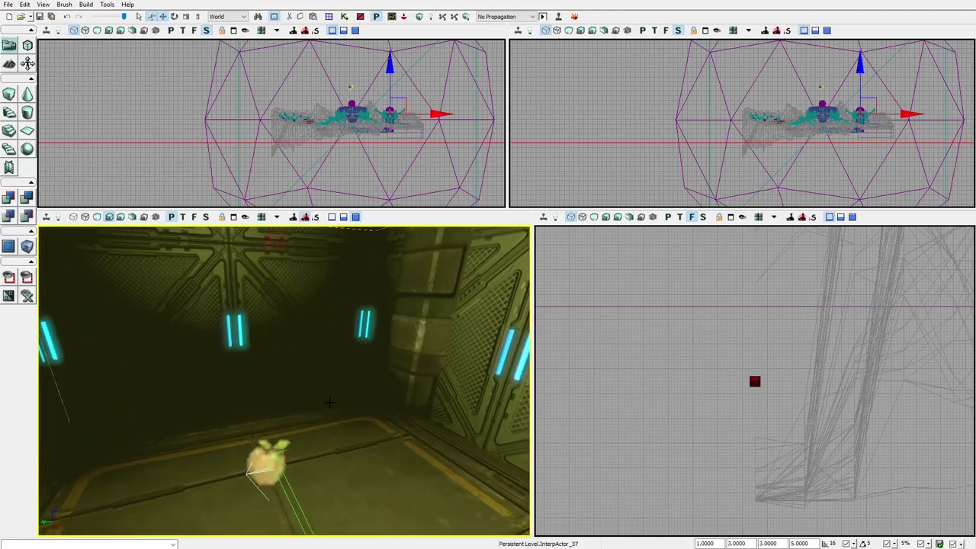
{"action": "left_click_drag", "start_coordinate": [322, 400], "coordinate": [318, 394]}
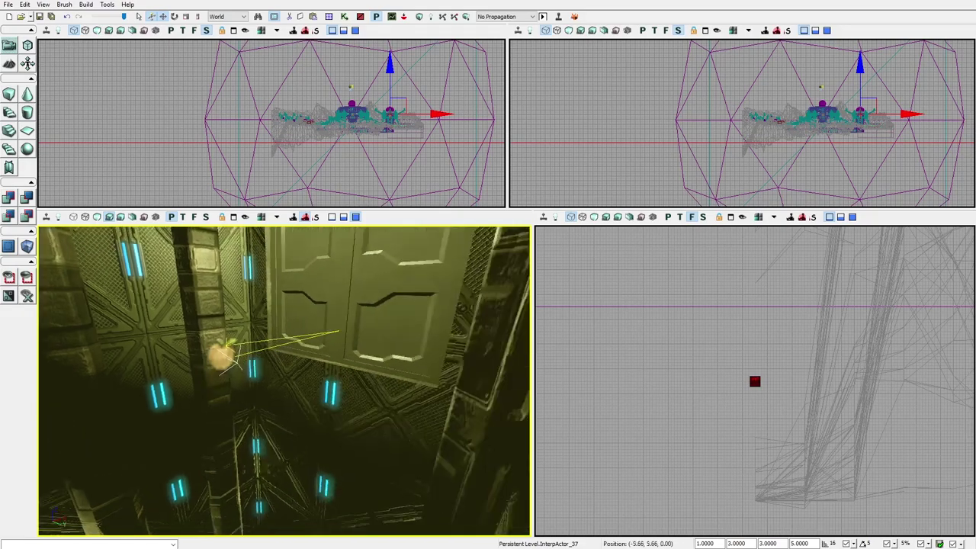
{"action": "left_click_drag", "start_coordinate": [318, 394], "coordinate": [318, 394]}
{"action": "left_click_drag", "start_coordinate": [213, 385], "coordinate": [213, 384]}
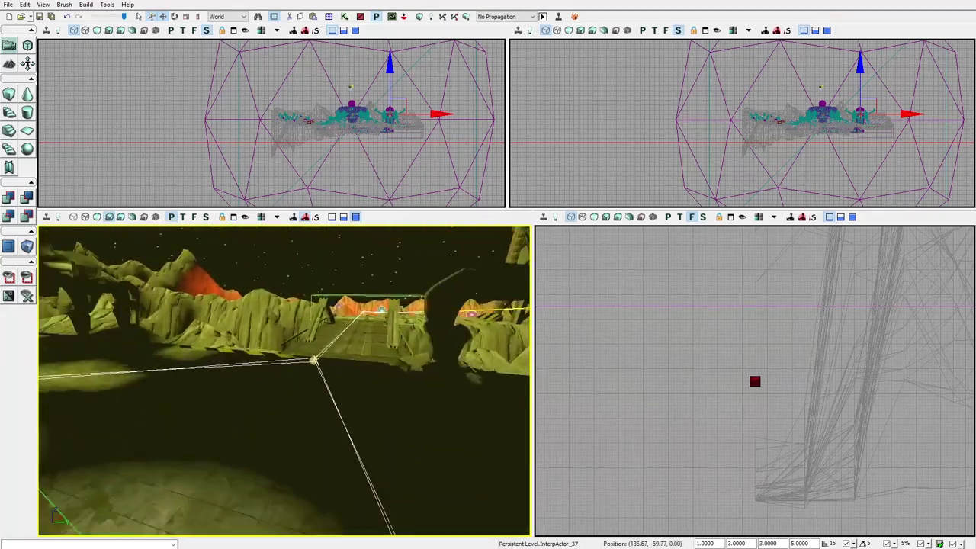
Step: Inspect the ridge and machinery near the lava, and select the trigger volume there
{"action": "left_click_drag", "start_coordinate": [325, 409], "coordinate": [325, 409]}
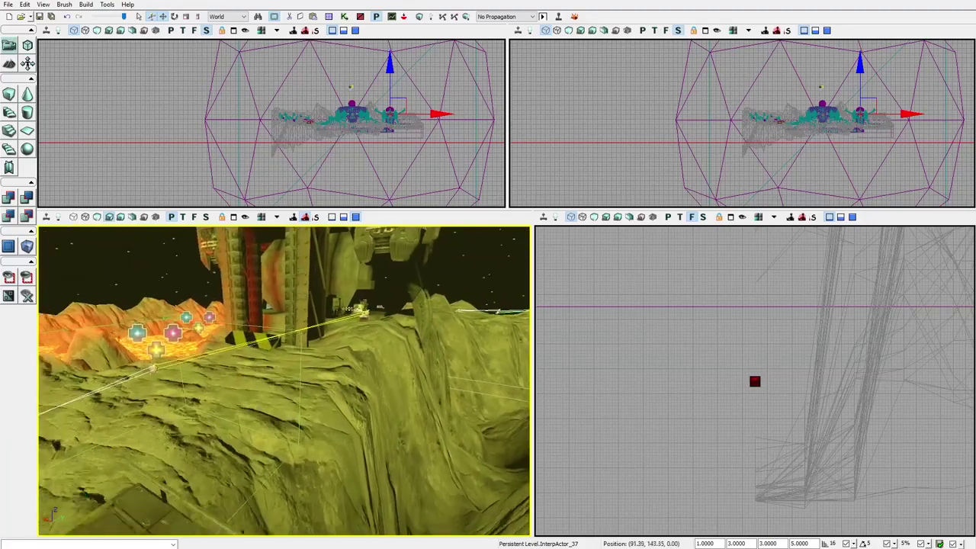
{"action": "right_click_drag", "start_coordinate": [325, 408], "coordinate": [325, 408]}
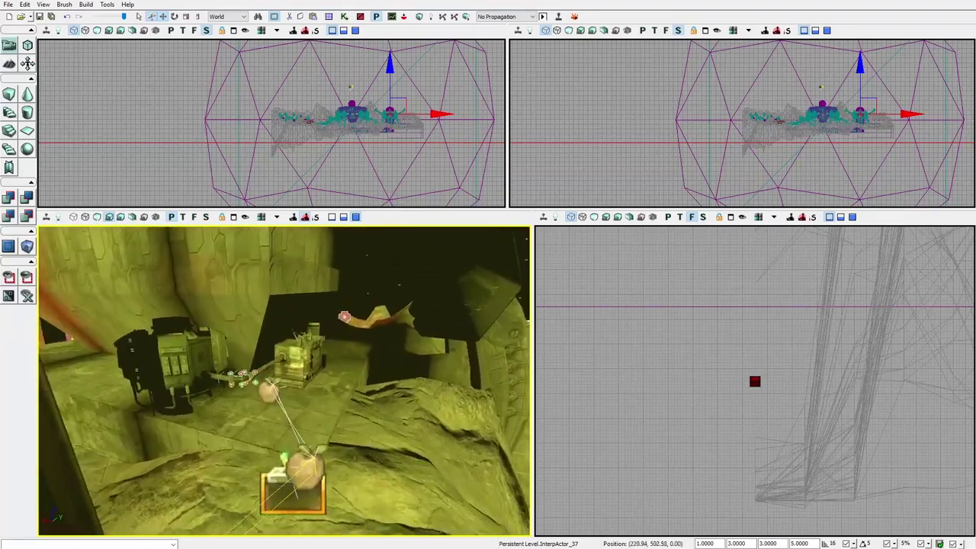
{"action": "right_click_drag", "start_coordinate": [325, 408], "coordinate": [325, 409]}
{"action": "left_click", "coordinate": [325, 409]}
{"action": "left_click_drag", "start_coordinate": [317, 407], "coordinate": [317, 407]}
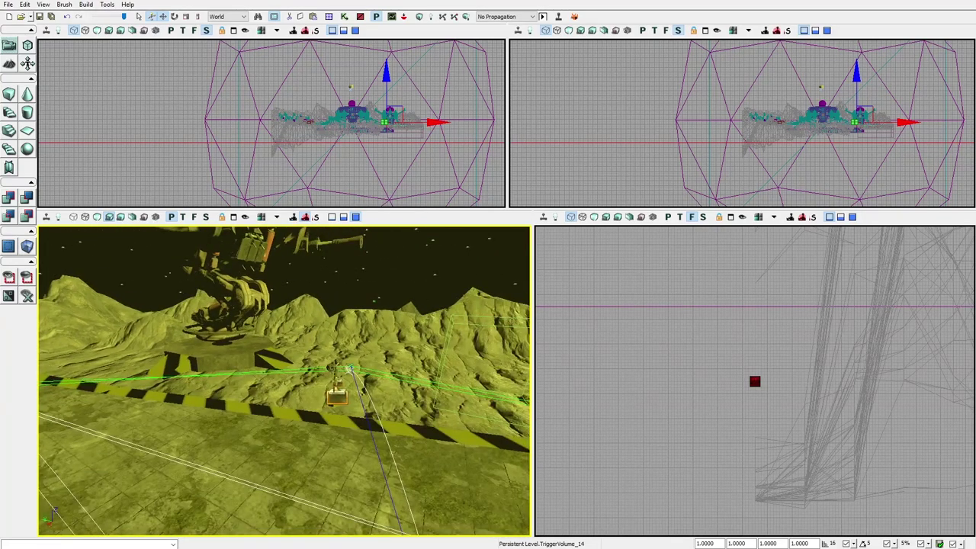
Step: Examine the paved landing area with its parked ships, the path nodes and the raised platform with stairs
{"action": "left_click_drag", "start_coordinate": [347, 399], "coordinate": [302, 393]}
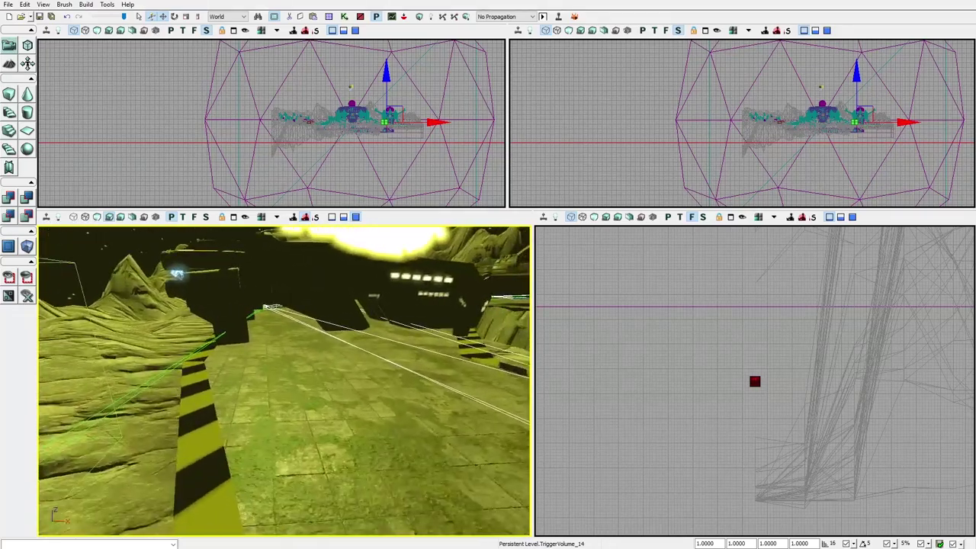
{"action": "left_click_drag", "start_coordinate": [283, 427], "coordinate": [309, 404]}
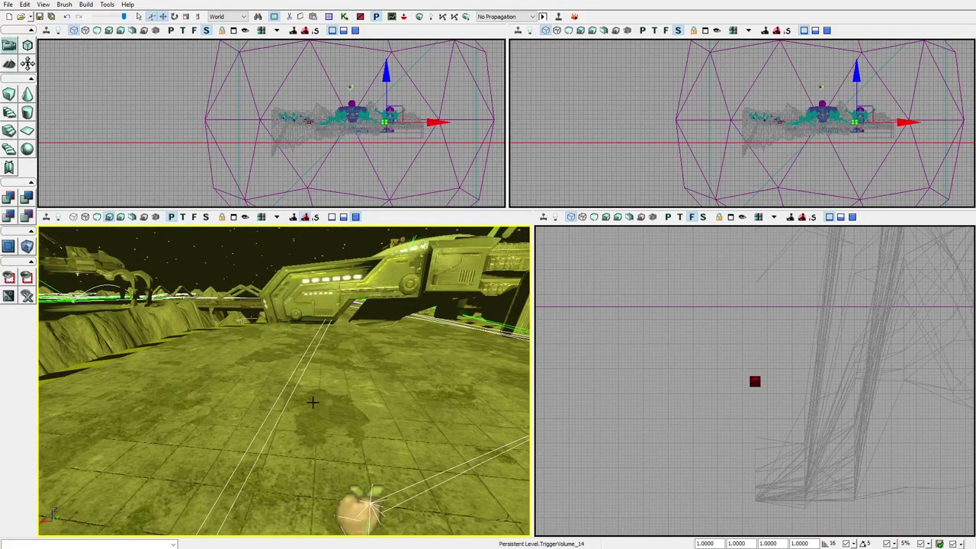
{"action": "left_click_drag", "start_coordinate": [317, 404], "coordinate": [200, 366]}
{"action": "right_click_drag", "start_coordinate": [337, 402], "coordinate": [363, 385]}
{"action": "right_click_drag", "start_coordinate": [468, 407], "coordinate": [468, 407]}
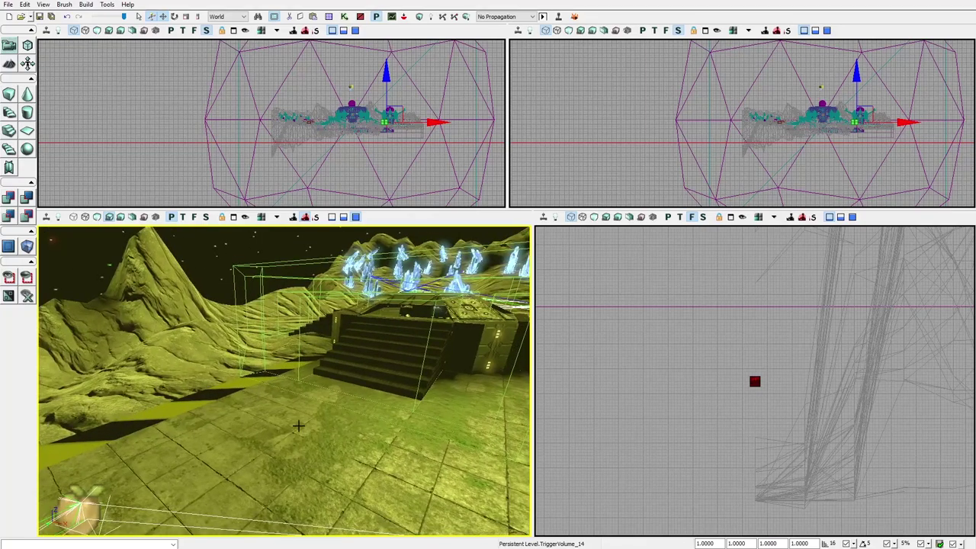
{"action": "right_click_drag", "start_coordinate": [298, 403], "coordinate": [271, 412]}
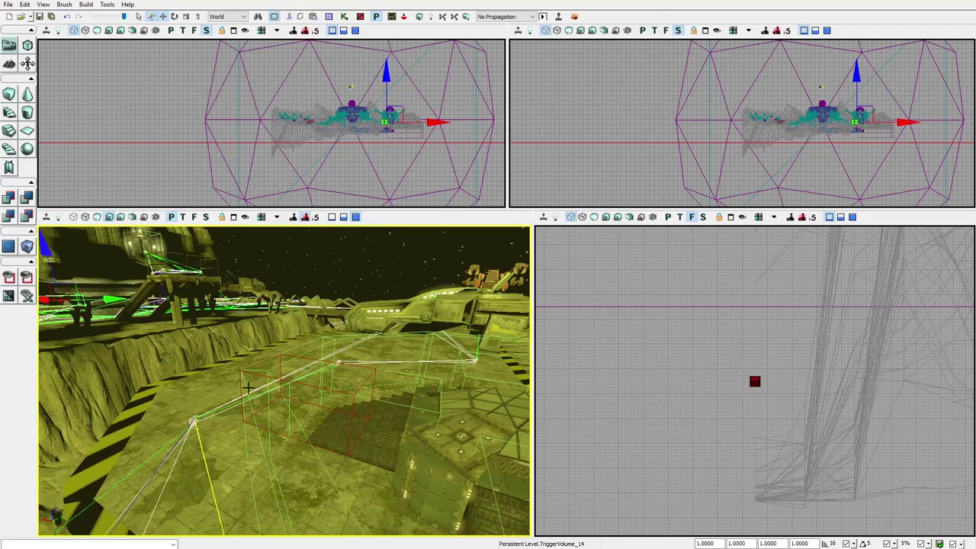
{"action": "right_click_drag", "start_coordinate": [209, 392], "coordinate": [209, 393]}
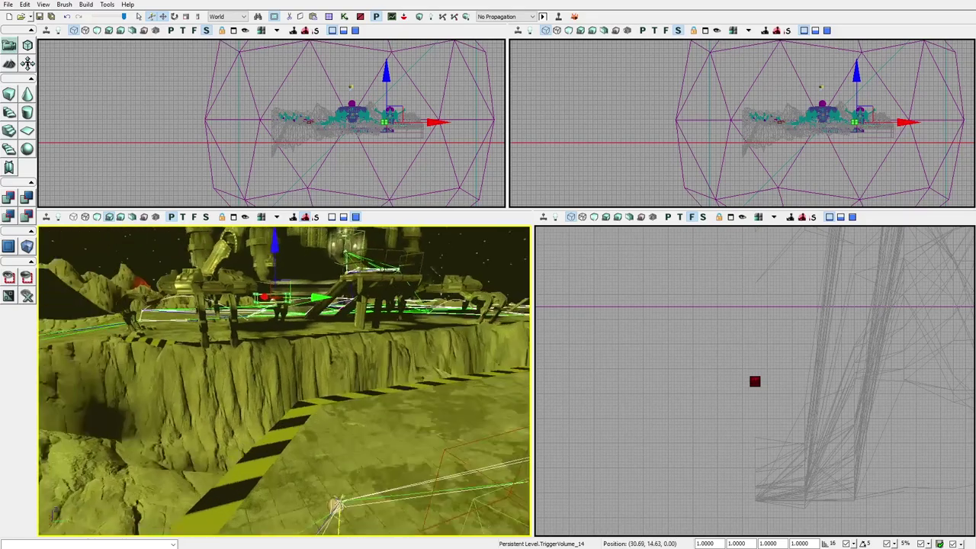
Step: Inspect the cliff opposite the base, the glowing pickups in front of the machine and the blue crystal field
{"action": "left_click_drag", "start_coordinate": [209, 393], "coordinate": [402, 356]}
{"action": "mouse_move", "coordinate": [209, 393]}
{"action": "right_mouse_down"}
{"action": "mouse_move", "coordinate": [114, 389]}
{"action": "mouse_move", "coordinate": [210, 392]}
{"action": "right_mouse_up"}
{"action": "right_click_drag", "start_coordinate": [296, 326], "coordinate": [295, 326]}
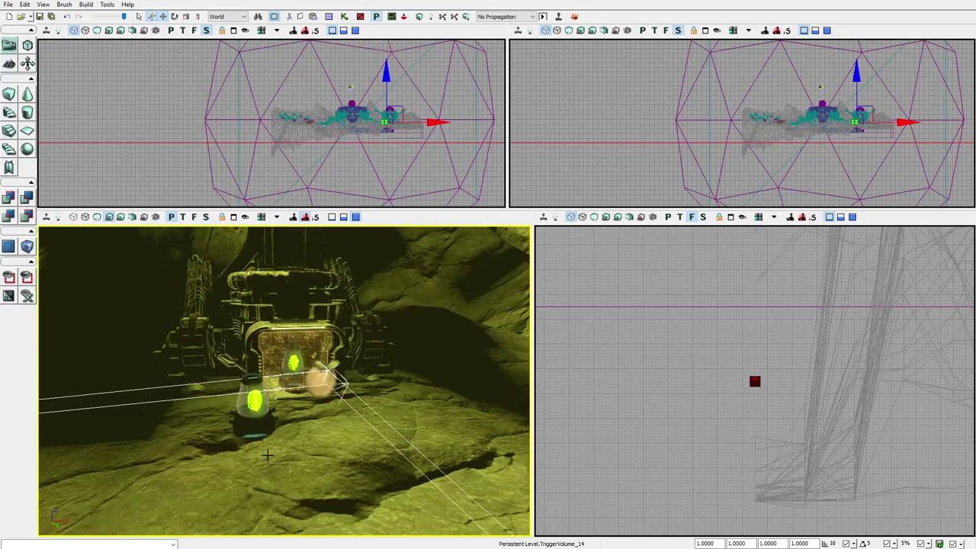
{"action": "right_click_drag", "start_coordinate": [282, 475], "coordinate": [305, 475]}
{"action": "right_click_drag", "start_coordinate": [363, 380], "coordinate": [427, 415]}
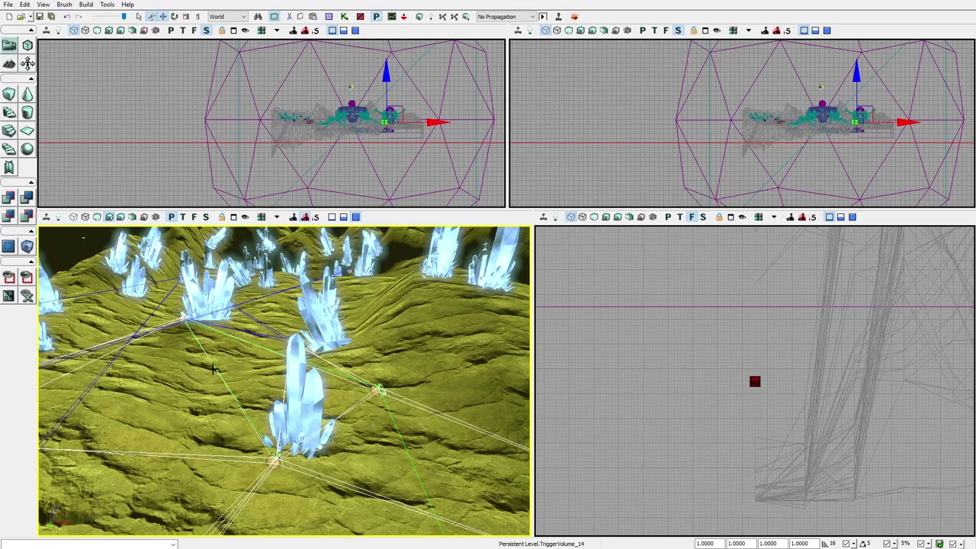
{"action": "mouse_move", "coordinate": [212, 369]}
{"action": "right_mouse_down"}
{"action": "mouse_move", "coordinate": [305, 328]}
{"action": "mouse_move", "coordinate": [381, 327]}
{"action": "mouse_move", "coordinate": [214, 369]}
{"action": "right_mouse_up"}
Step: Turn on real-time preview in the perspective view, and examine the asteroids, the crystal hill and the green bubble emitter
{"action": "left_click", "coordinate": [47, 218]}
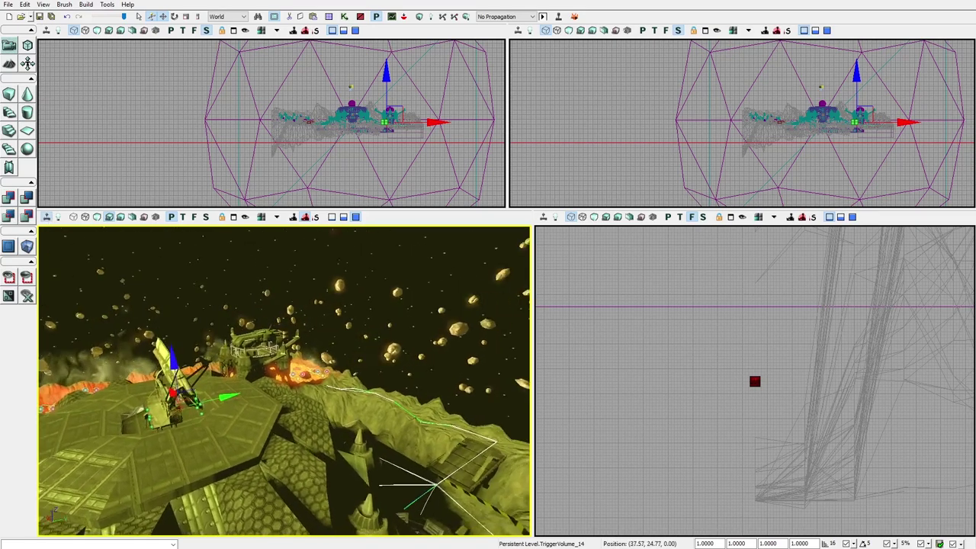
{"action": "right_click_drag", "start_coordinate": [283, 381], "coordinate": [284, 381]}
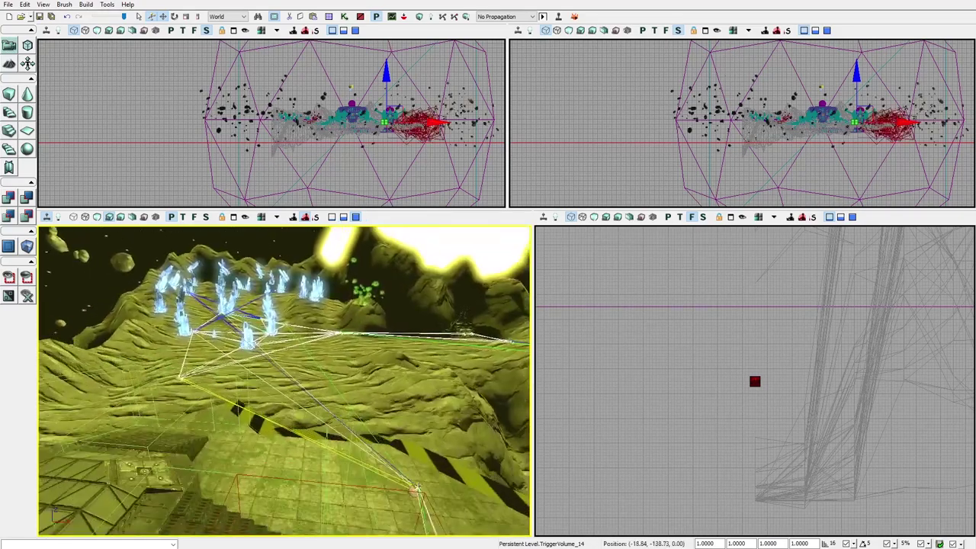
{"action": "left_click_drag", "start_coordinate": [390, 473], "coordinate": [390, 473]}
{"action": "left_click_drag", "start_coordinate": [296, 403], "coordinate": [296, 403]}
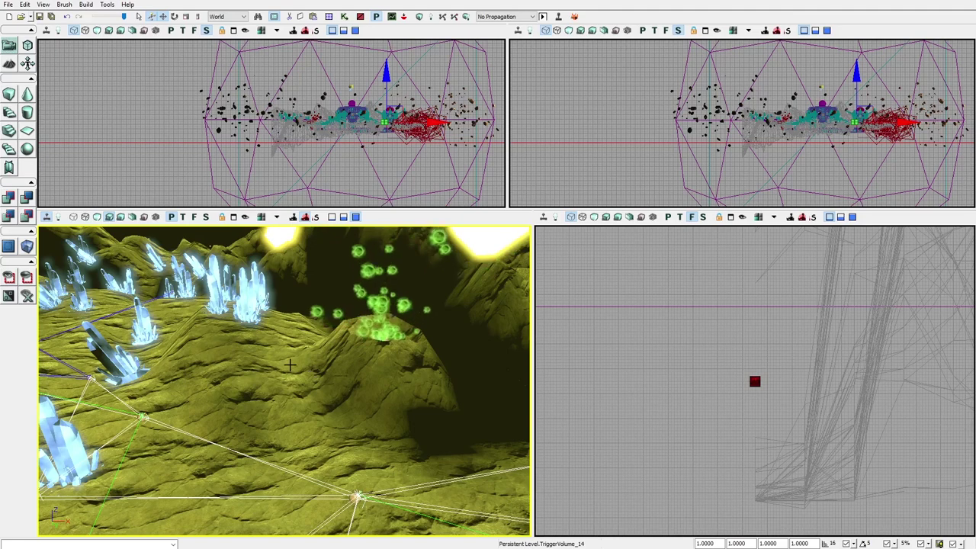
{"action": "left_click_drag", "start_coordinate": [265, 359], "coordinate": [282, 400]}
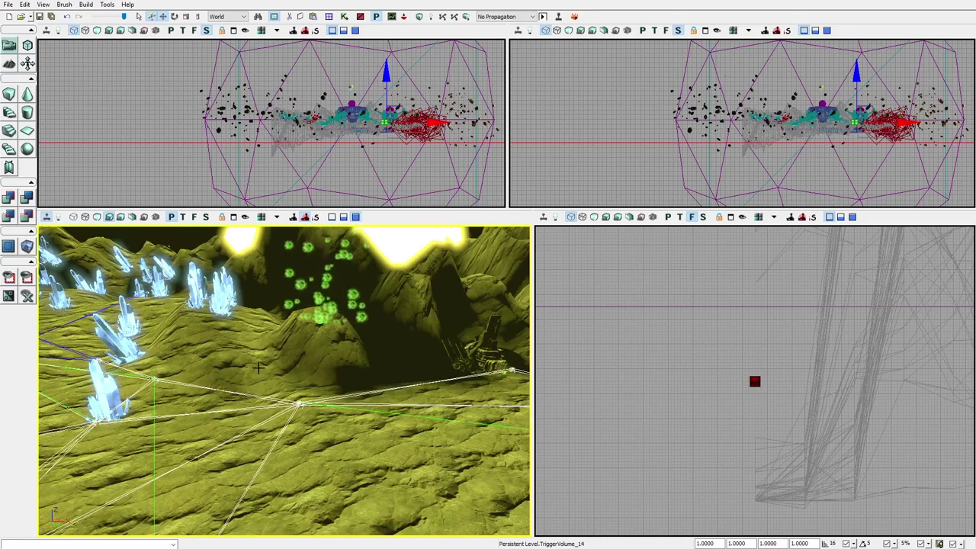
{"action": "left_click_drag", "start_coordinate": [337, 362], "coordinate": [449, 333]}
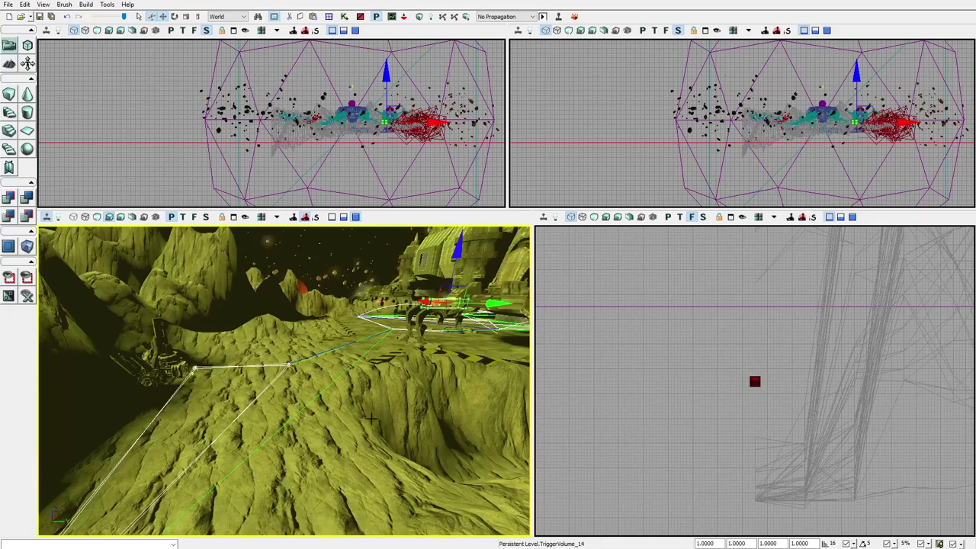
{"action": "left_click_drag", "start_coordinate": [347, 444], "coordinate": [473, 385]}
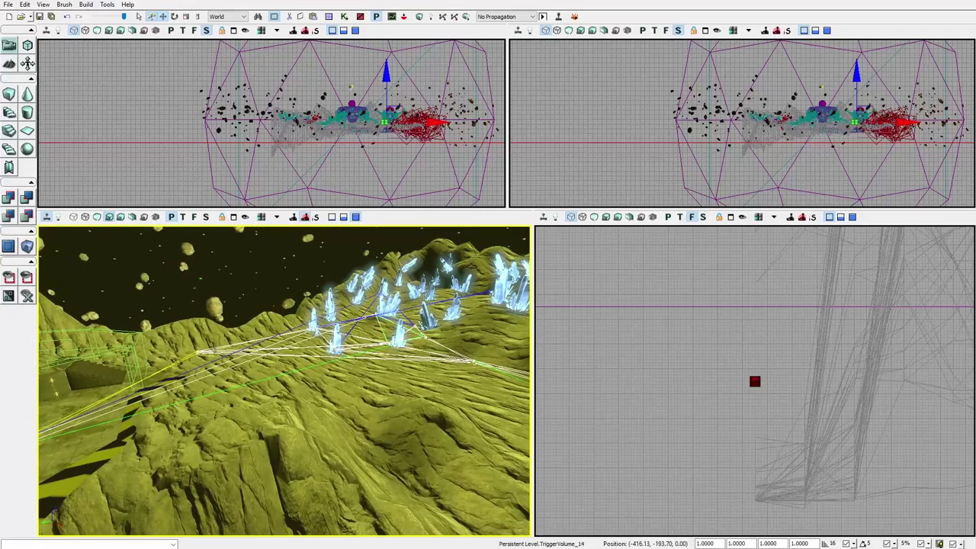
{"action": "left_click_drag", "start_coordinate": [343, 430], "coordinate": [218, 332]}
{"action": "left_click_drag", "start_coordinate": [359, 408], "coordinate": [369, 409]}
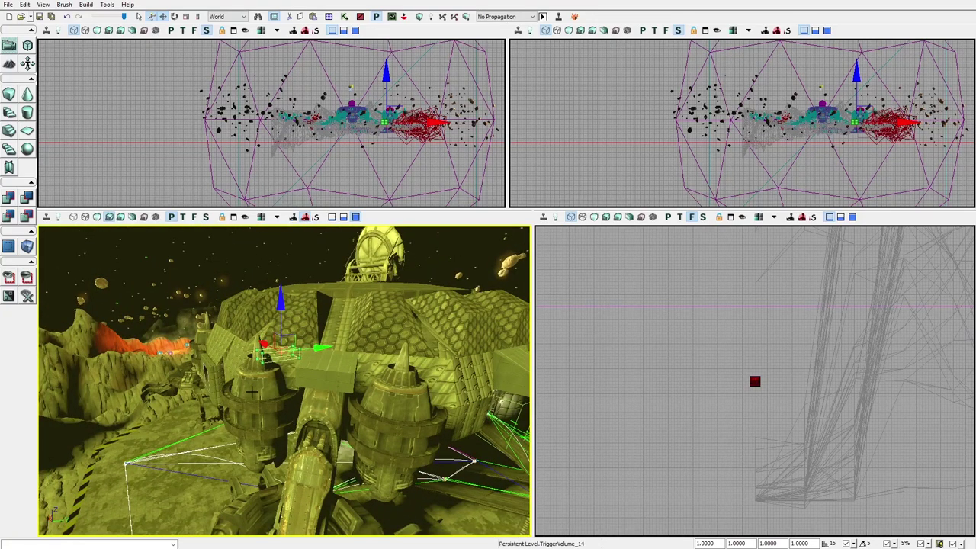
Step: Examine the domed base's exterior and the stepped platform enclosed by volumes on the landing area
{"action": "left_click_drag", "start_coordinate": [166, 435], "coordinate": [166, 435]}
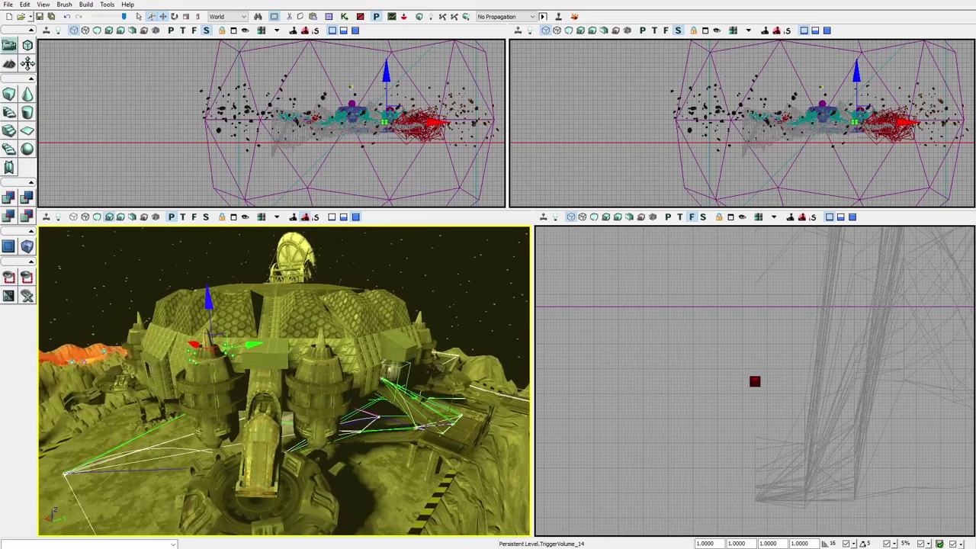
{"action": "left_click_drag", "start_coordinate": [369, 410], "coordinate": [45, 496]}
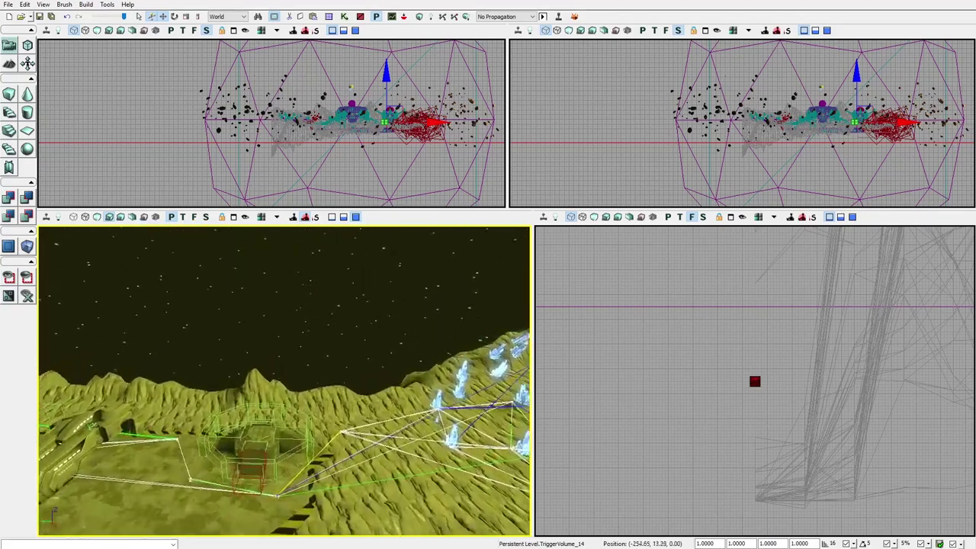
{"action": "left_click_drag", "start_coordinate": [284, 381], "coordinate": [284, 381]}
{"action": "left_click_drag", "start_coordinate": [369, 409], "coordinate": [369, 410]}
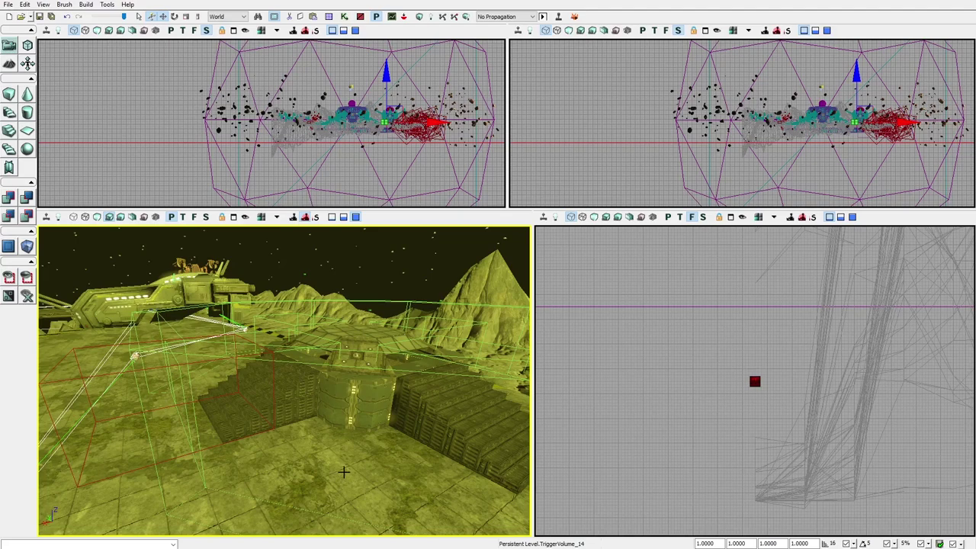
{"action": "left_click_drag", "start_coordinate": [344, 472], "coordinate": [236, 381]}
{"action": "left_click_drag", "start_coordinate": [236, 424], "coordinate": [282, 476]}
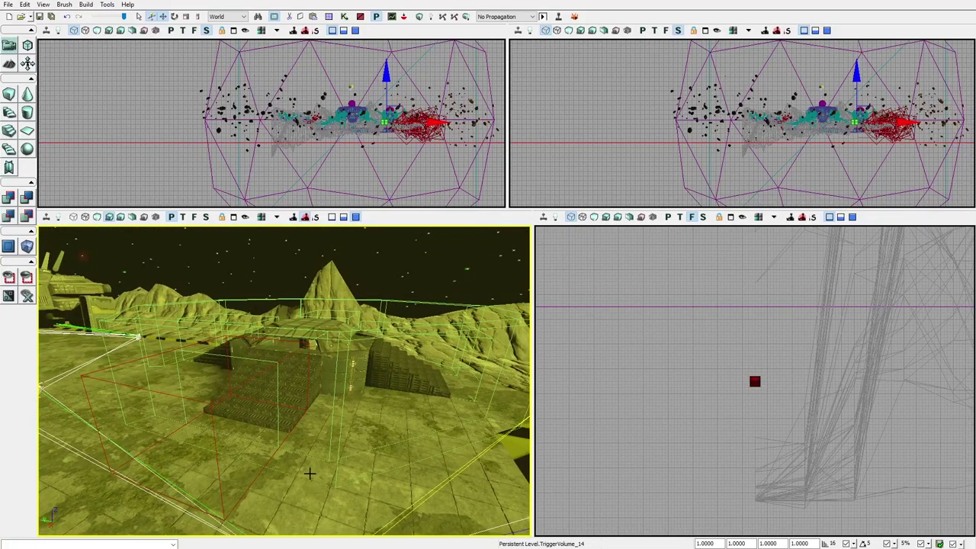
Step: Examine the stepped platform on the landing area, the base above the cliff and the crystal hill from outside
{"action": "left_click_drag", "start_coordinate": [310, 473], "coordinate": [347, 484]}
{"action": "left_click_drag", "start_coordinate": [316, 439], "coordinate": [359, 442]}
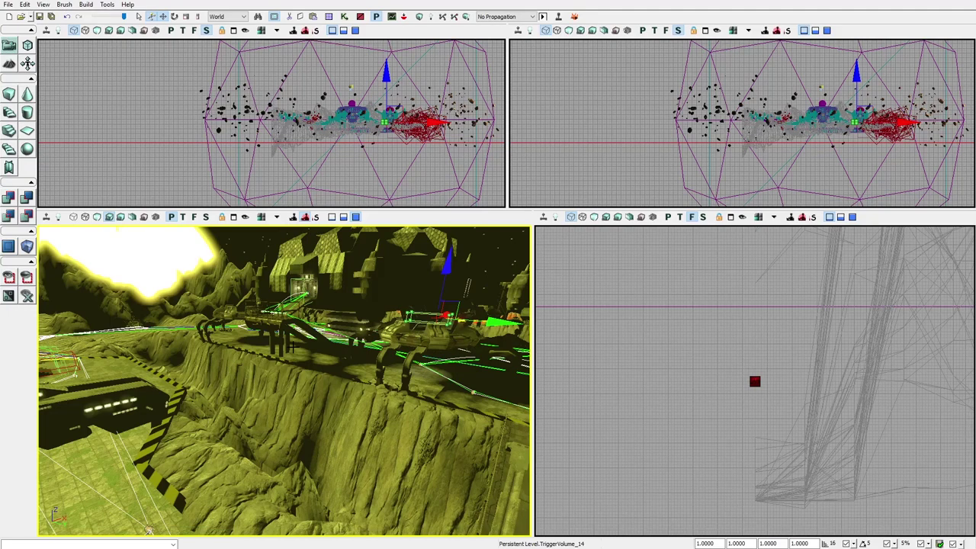
{"action": "right_click_drag", "start_coordinate": [378, 422], "coordinate": [522, 412]}
{"action": "right_click_drag", "start_coordinate": [266, 367], "coordinate": [207, 353]}
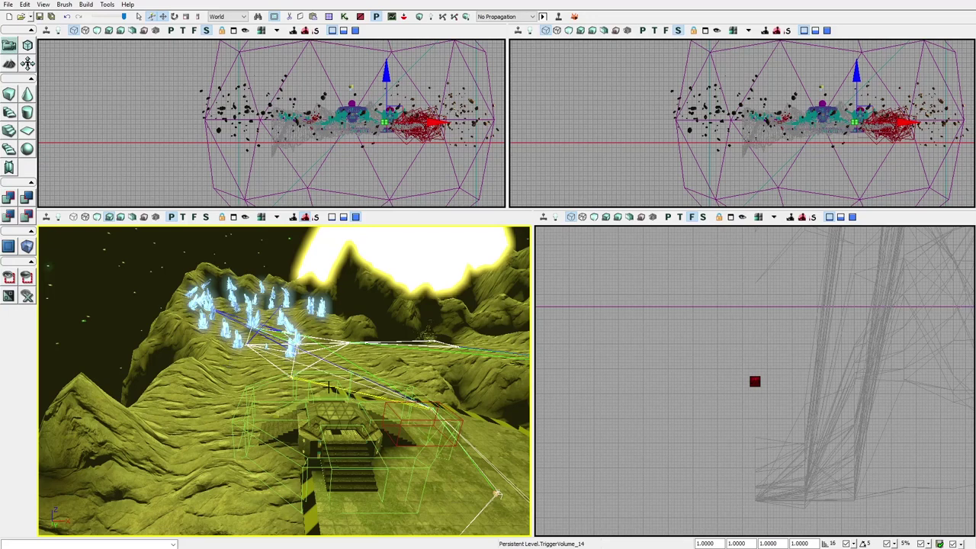
{"action": "right_click_drag", "start_coordinate": [220, 360], "coordinate": [473, 359]}
{"action": "left_click_drag", "start_coordinate": [220, 360], "coordinate": [206, 267]}
{"action": "right_click_drag", "start_coordinate": [284, 348], "coordinate": [372, 308]}
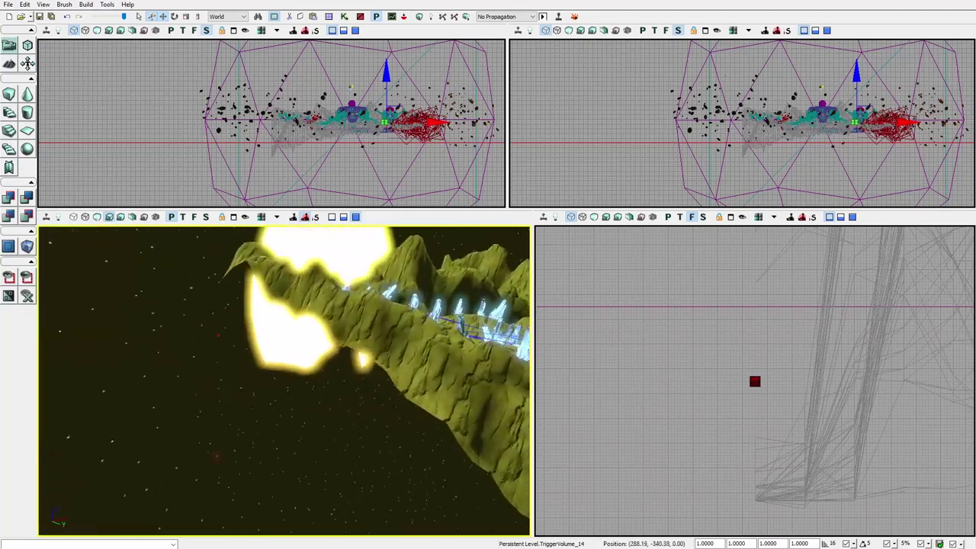
Step: Inspect the outer edges and underside of the terrain, the lava pool with its emitters and the ramp beside the cliff
{"action": "mouse_move", "coordinate": [285, 353]}
{"action": "left_mouse_down"}
{"action": "mouse_move", "coordinate": [299, 336]}
{"action": "mouse_move", "coordinate": [283, 353]}
{"action": "left_mouse_up"}
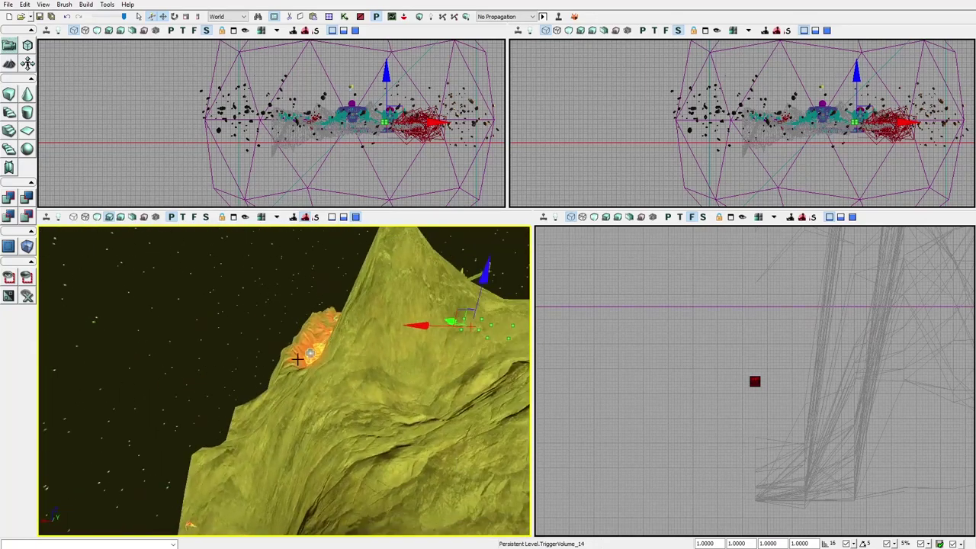
{"action": "left_click_drag", "start_coordinate": [294, 434], "coordinate": [292, 373]}
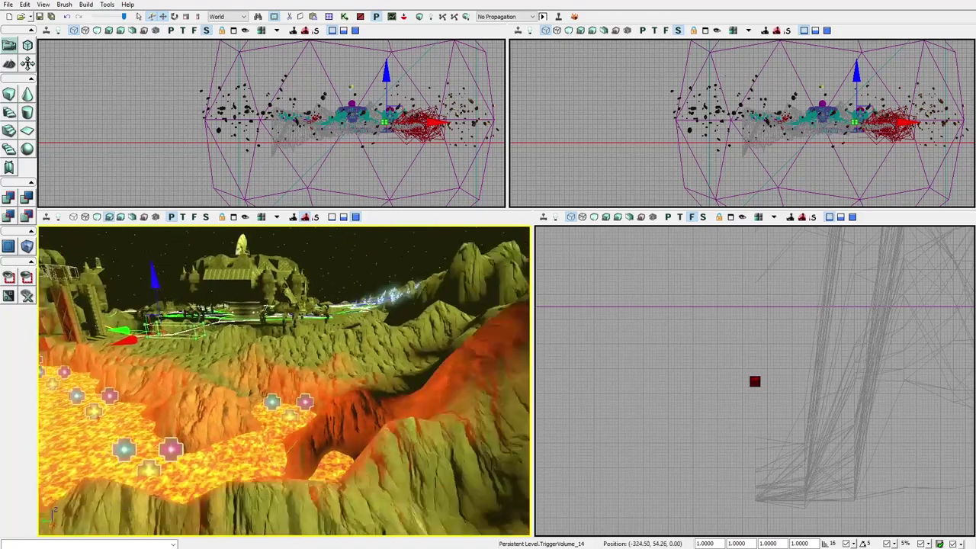
{"action": "left_click_drag", "start_coordinate": [378, 503], "coordinate": [331, 464]}
{"action": "left_click_drag", "start_coordinate": [283, 382], "coordinate": [305, 450]}
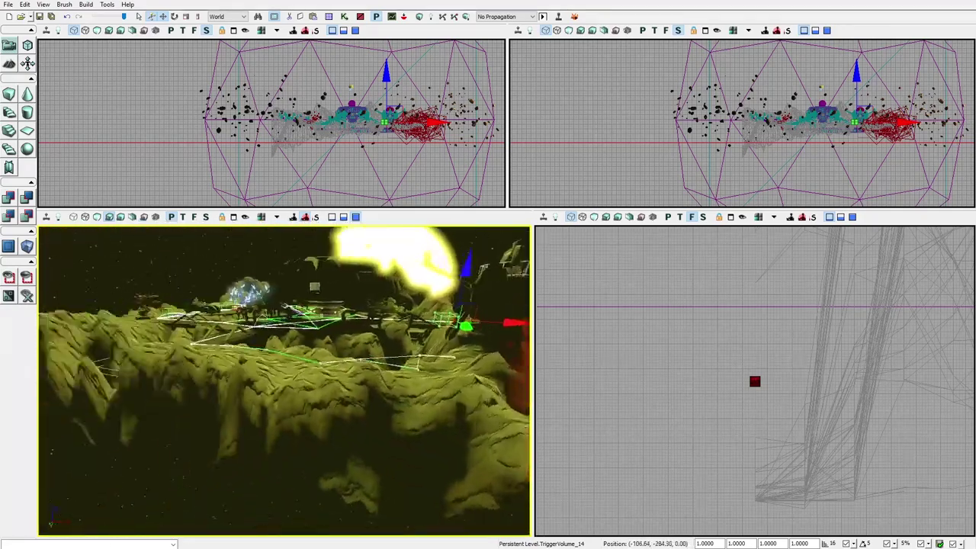
{"action": "right_click_drag", "start_coordinate": [334, 460], "coordinate": [337, 459]}
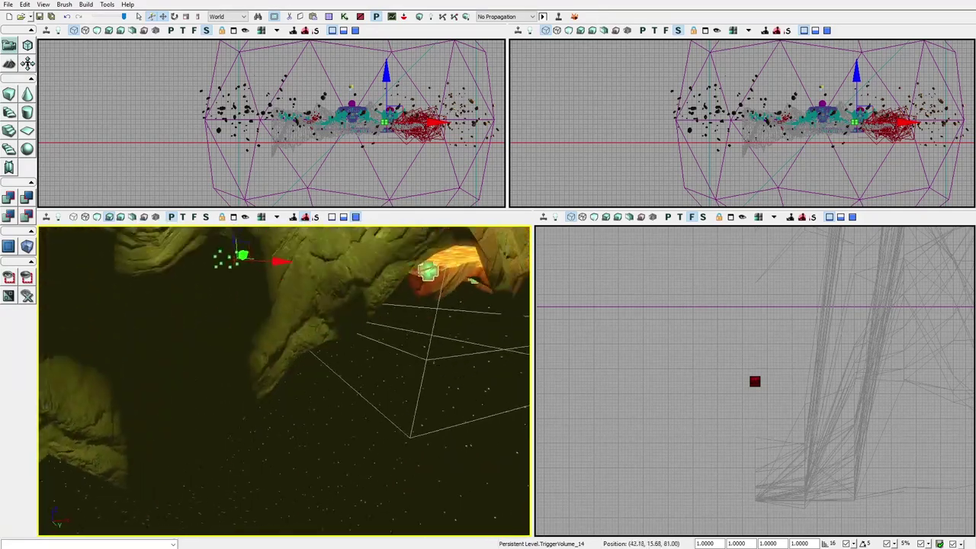
{"action": "left_click_drag", "start_coordinate": [284, 381], "coordinate": [259, 434]}
{"action": "left_click_drag", "start_coordinate": [286, 375], "coordinate": [286, 328]}
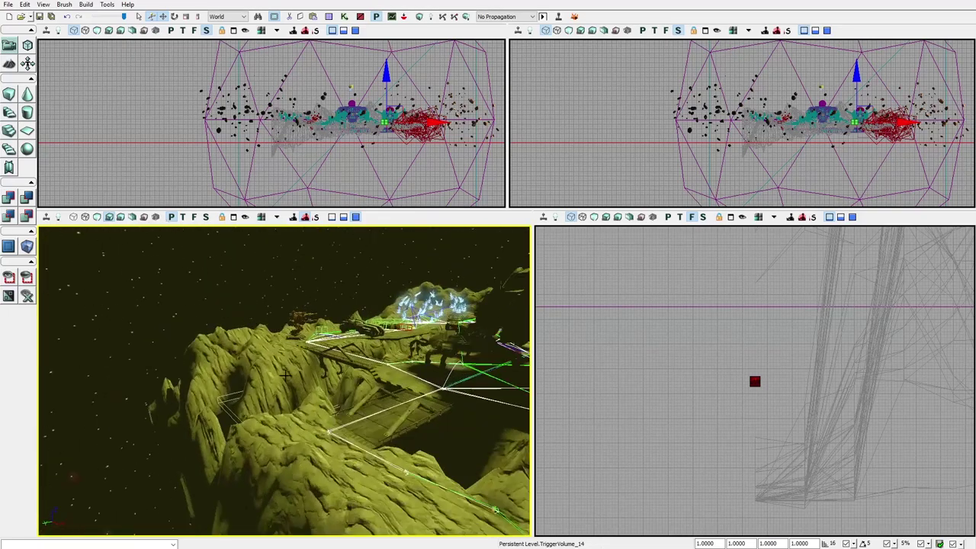
{"action": "right_click_drag", "start_coordinate": [286, 374], "coordinate": [411, 373]}
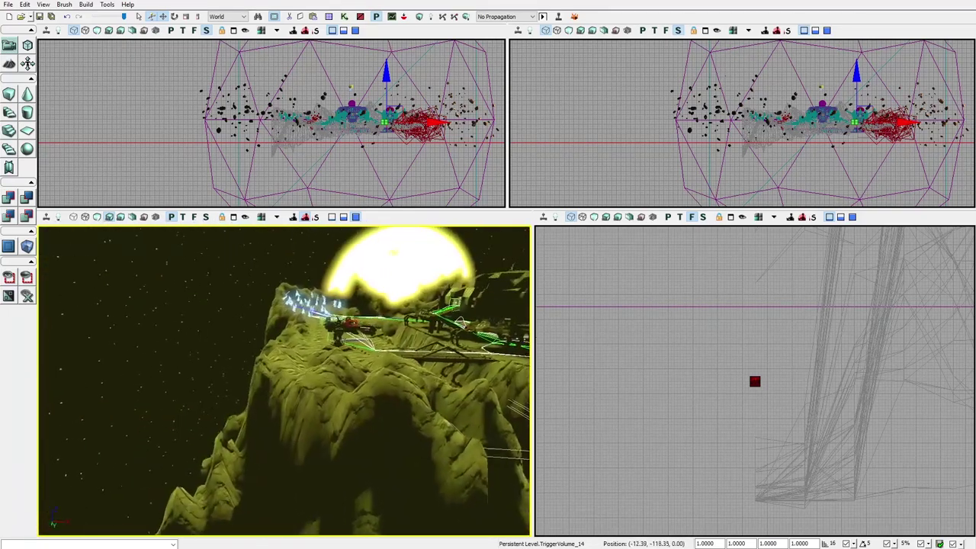
Step: Select the kill volume spanning the chasm between the rocks, and inspect the surrounding terrain
{"action": "left_click_drag", "start_coordinate": [284, 381], "coordinate": [175, 370]}
{"action": "left_click_drag", "start_coordinate": [281, 412], "coordinate": [205, 324]}
{"action": "left_click", "coordinate": [281, 412]}
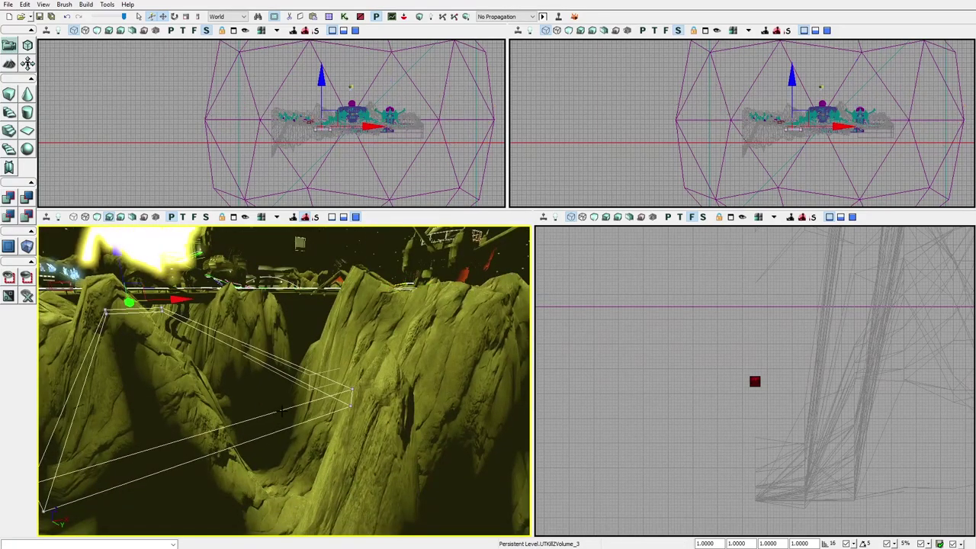
{"action": "right_click", "coordinate": [283, 410]}
{"action": "left_click", "coordinate": [383, 463]}
{"action": "left_click_drag", "start_coordinate": [384, 463], "coordinate": [469, 343]}
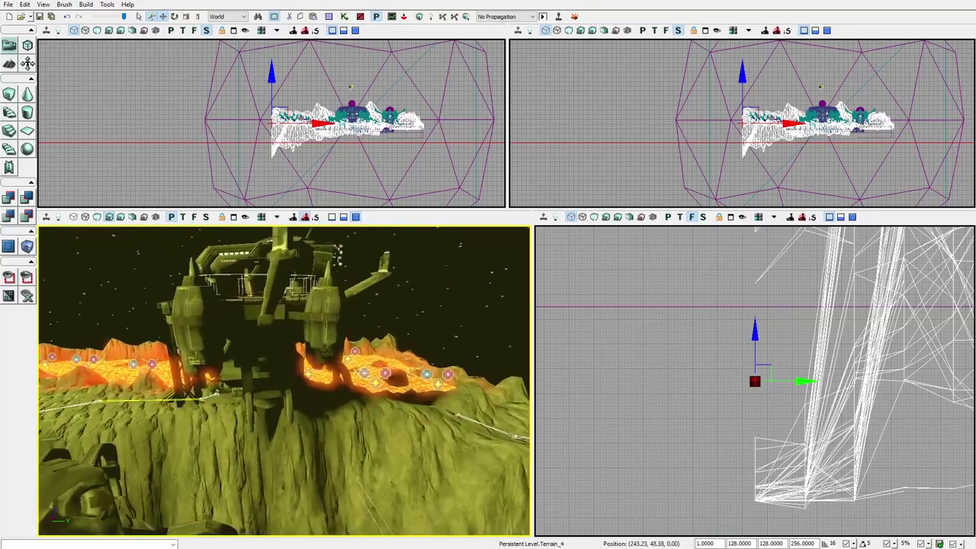
Step: Examine the lava lake behind the tall machine, along with the dark chasm and path nodes below the base
{"action": "left_click_drag", "start_coordinate": [284, 381], "coordinate": [321, 434]}
{"action": "left_click", "coordinate": [113, 433]}
{"action": "left_click", "coordinate": [238, 386]}
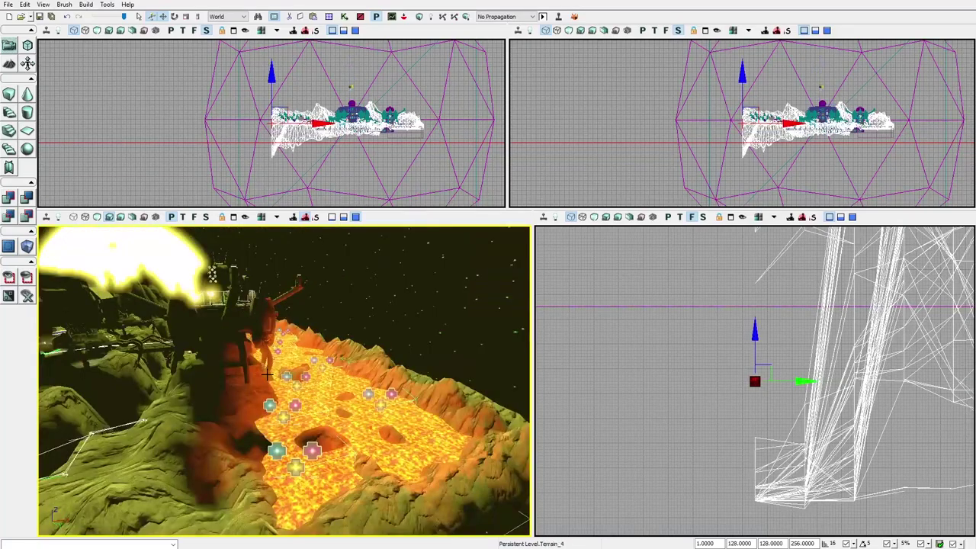
{"action": "right_click_drag", "start_coordinate": [310, 404], "coordinate": [305, 427]}
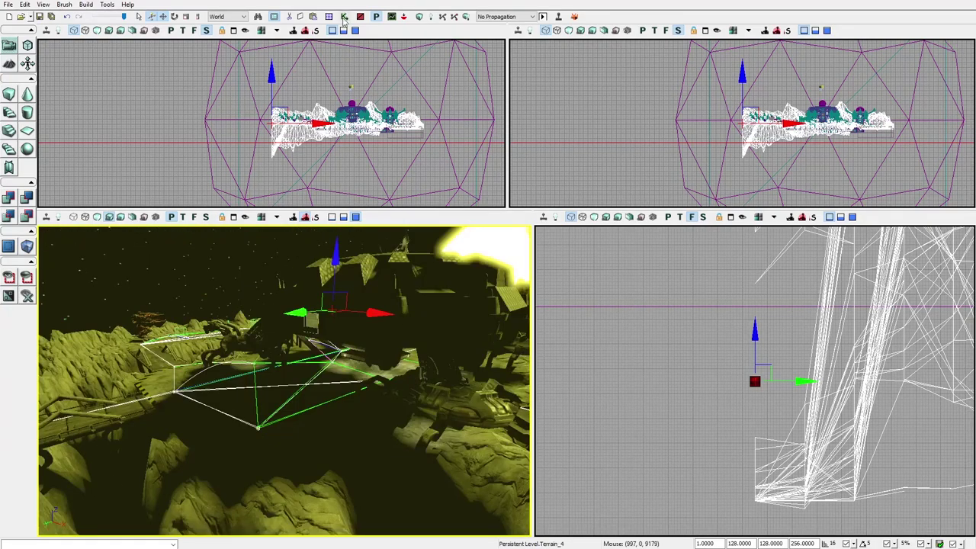
Step: Open the level's Unreal Kismet main sequence and maximize its window
{"action": "left_click", "coordinate": [343, 18]}
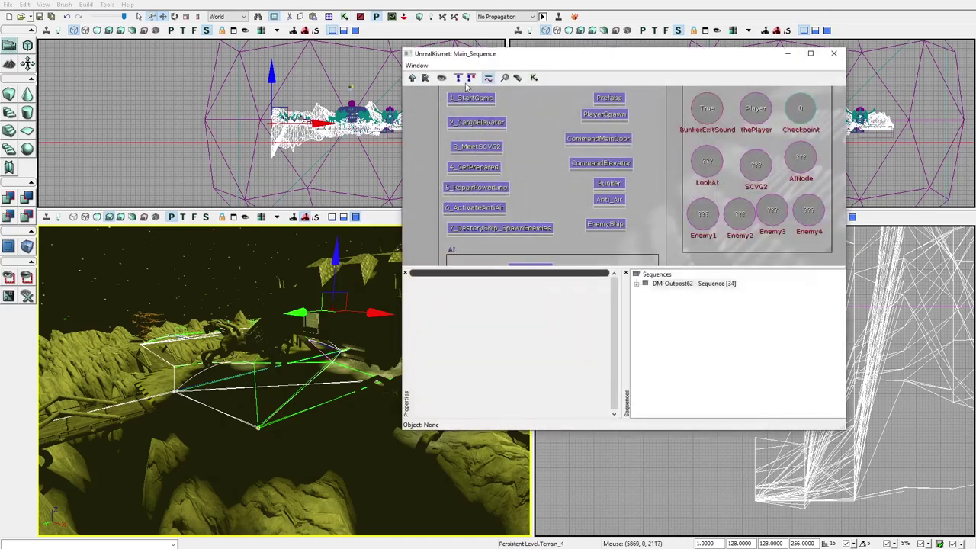
{"action": "left_click_drag", "start_coordinate": [550, 57], "coordinate": [382, 58]}
{"action": "left_click", "coordinate": [643, 56]}
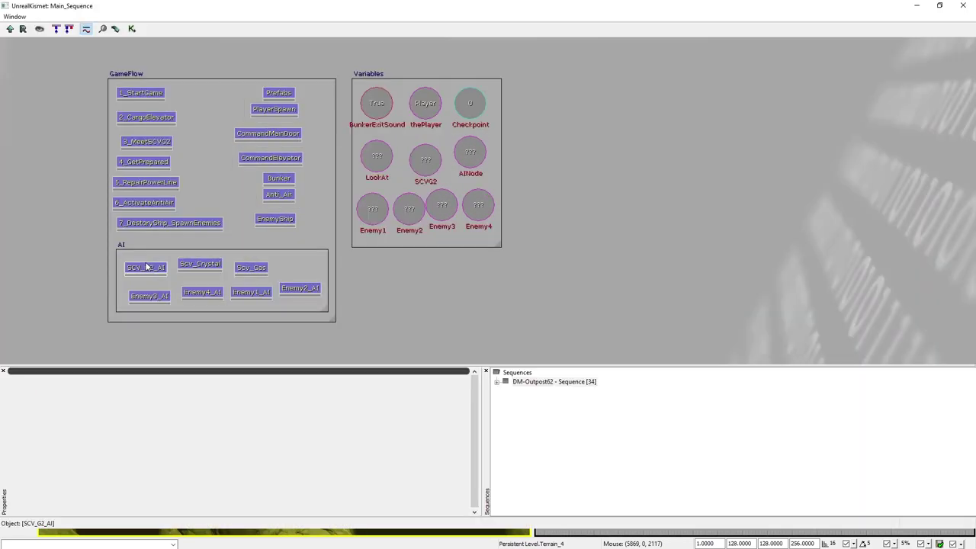
Step: Open the SCV_G2_AI sequence and read its comment and distance-checking AI logic
{"action": "left_click", "coordinate": [145, 267]}
{"action": "double_click", "coordinate": [145, 269]}
{"action": "scroll", "coordinate": [503, 116], "scroll_direction": "up", "scroll_amount": 4}
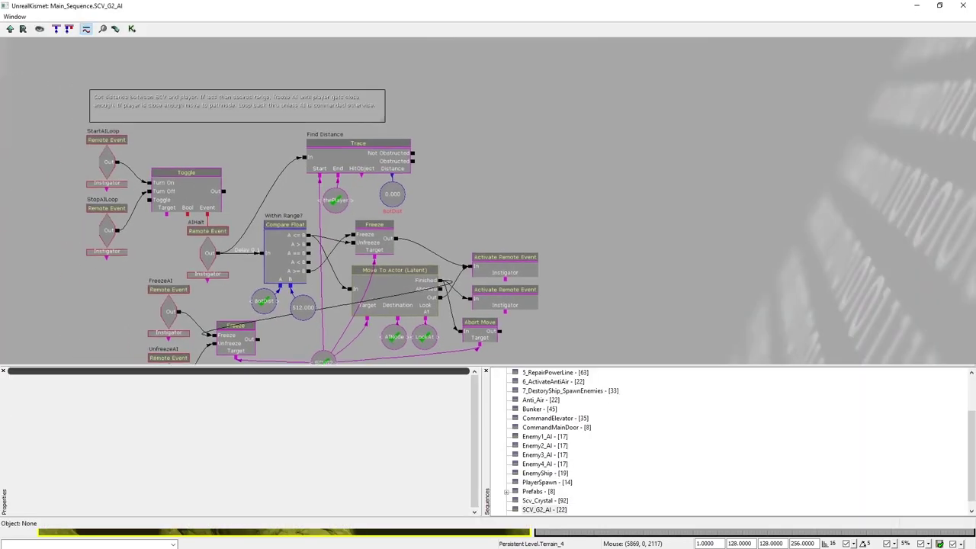
{"action": "scroll", "coordinate": [381, 105], "scroll_direction": "up", "scroll_amount": 1}
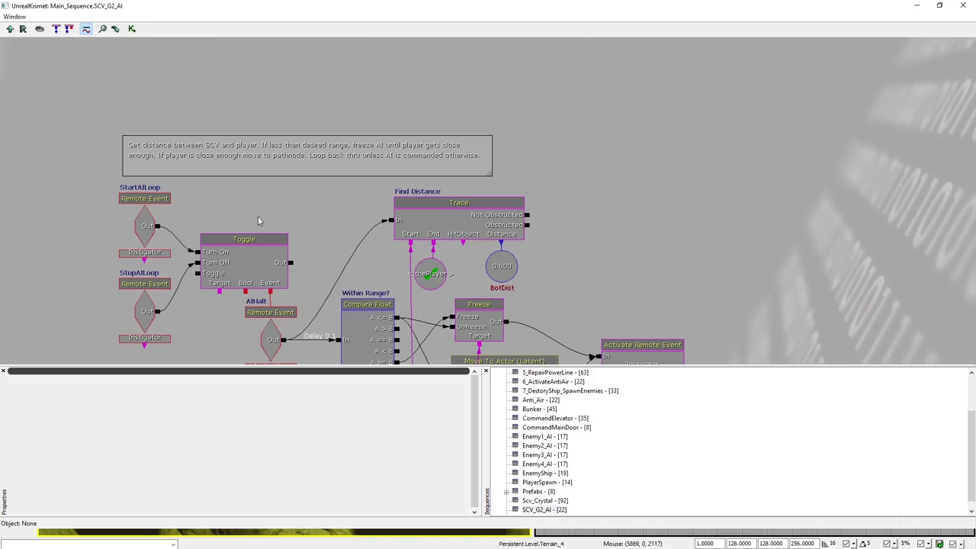
Step: Return to the main sequence, open Scv_Crystal, and read its spawning nodes and the comment explaining the harvesting loop
{"action": "key", "text": "BackSpace"}
{"action": "double_click", "coordinate": [444, 217]}
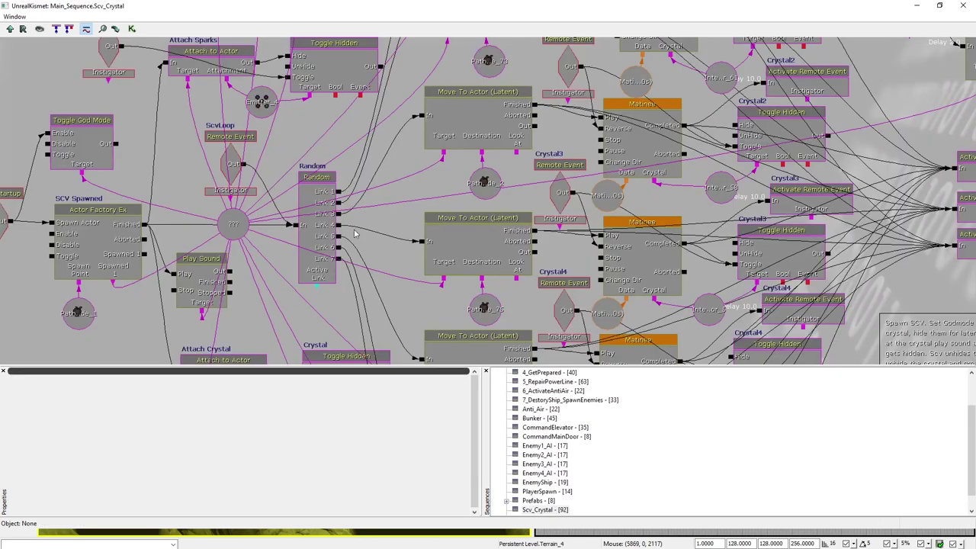
{"action": "left_click_drag", "start_coordinate": [161, 135], "coordinate": [207, 151]}
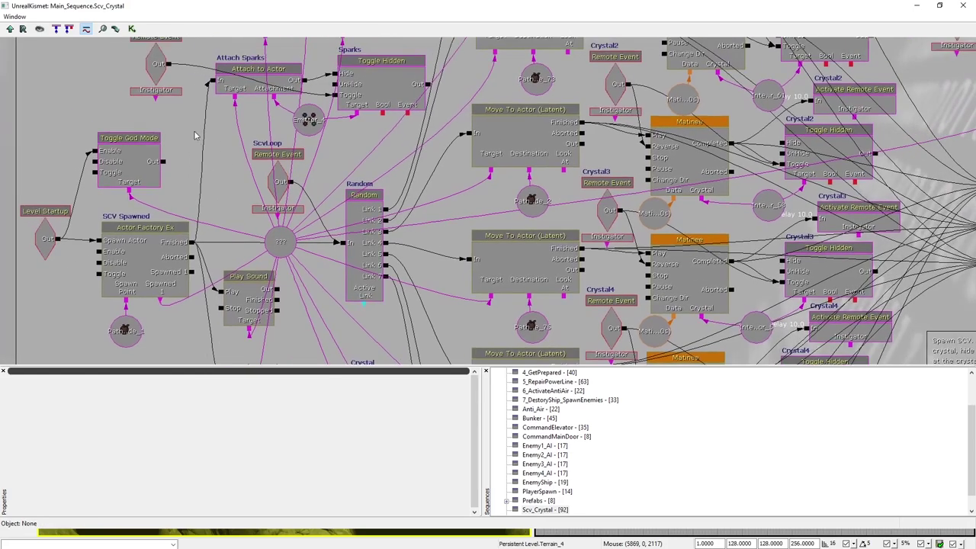
{"action": "scroll", "coordinate": [194, 135], "scroll_direction": "down", "scroll_amount": 1}
{"action": "scroll", "coordinate": [194, 135], "scroll_direction": "down", "scroll_amount": 2}
{"action": "left_click_drag", "start_coordinate": [618, 262], "coordinate": [251, 200]}
{"action": "scroll", "coordinate": [503, 265], "scroll_direction": "up", "scroll_amount": 2}
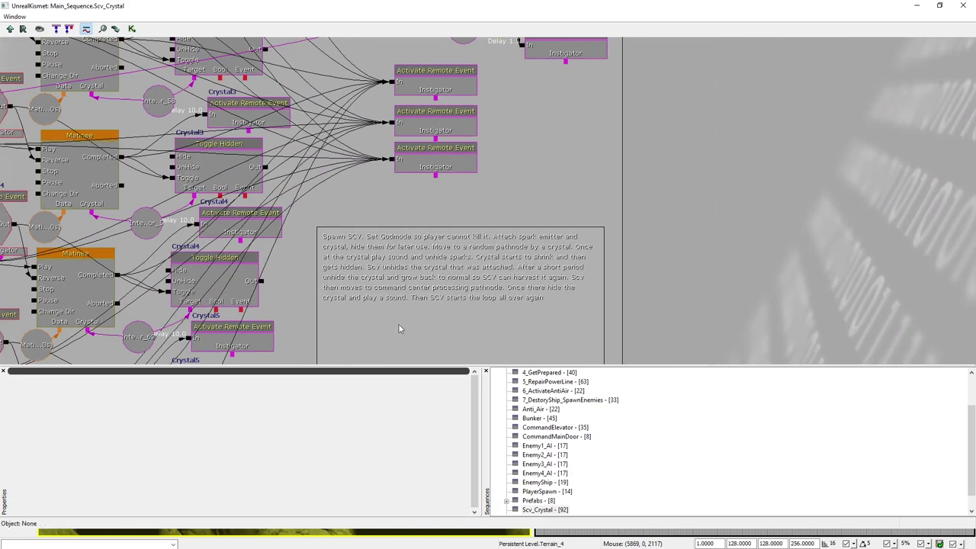
{"action": "left_click_drag", "start_coordinate": [417, 334], "coordinate": [400, 320]}
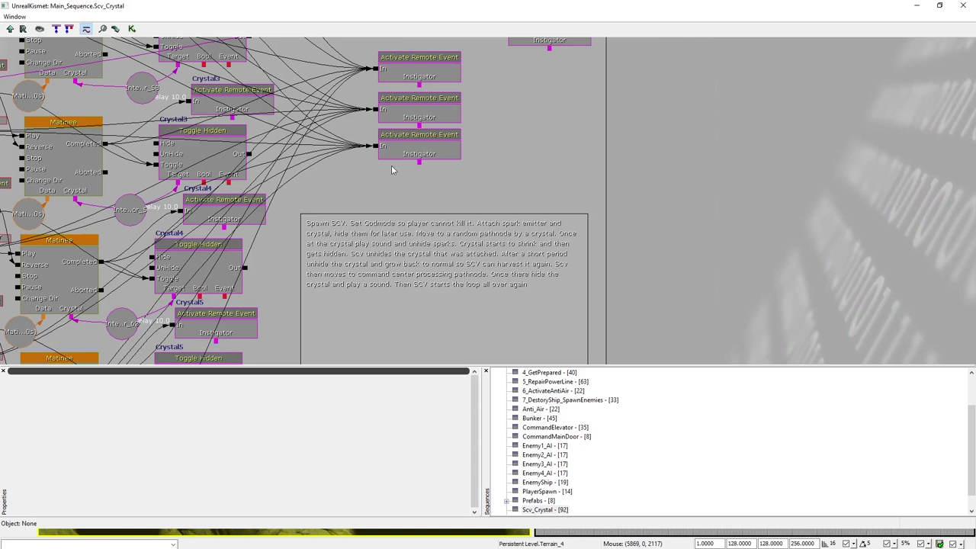
Step: Survey the whole Scv_Crystal node network, from level startup to the remote events
{"action": "scroll", "coordinate": [334, 168], "scroll_direction": "down", "scroll_amount": 4}
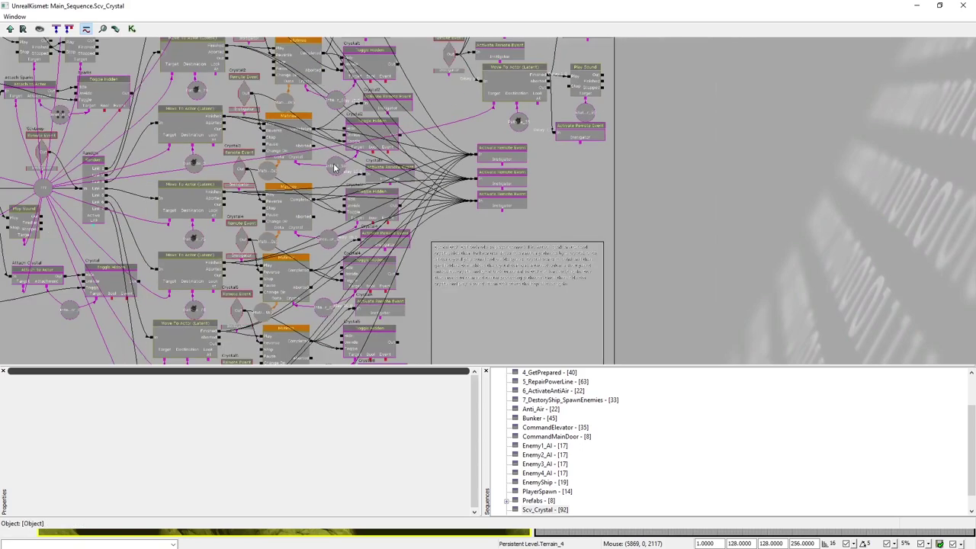
{"action": "scroll", "coordinate": [334, 168], "scroll_direction": "down", "scroll_amount": 4}
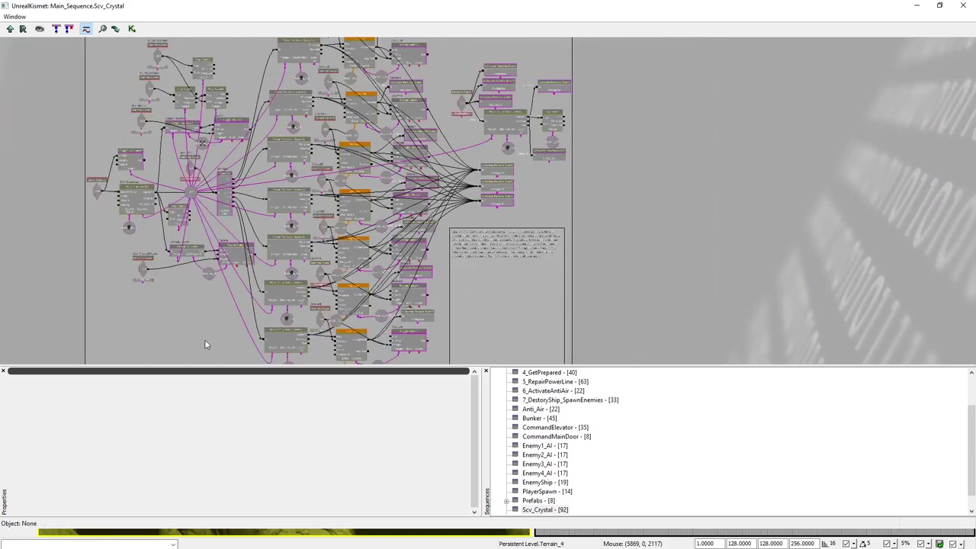
{"action": "left_click_drag", "start_coordinate": [204, 344], "coordinate": [225, 339]}
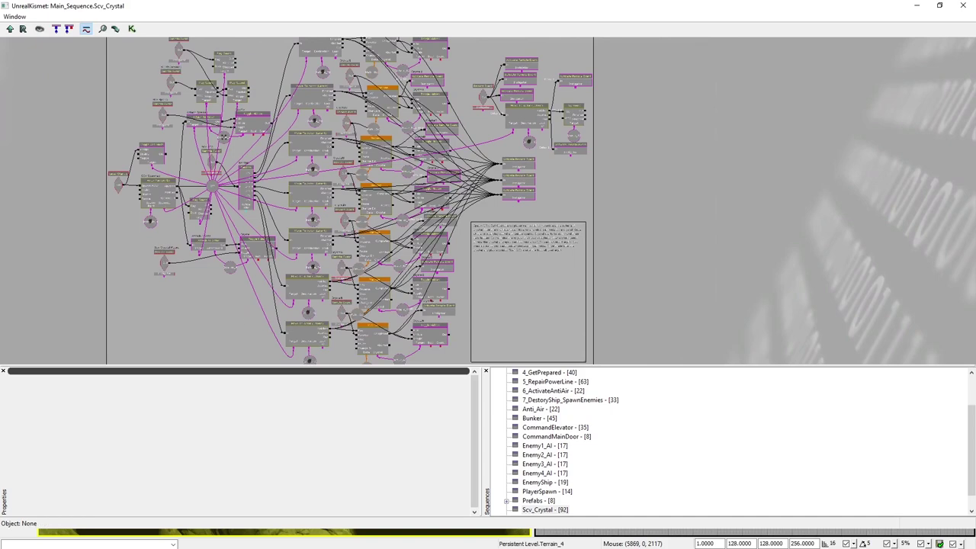
Step: Open the Scv_Gas sequence and examine its comment, container attachments, and refinery and command center moves
{"action": "scroll", "coordinate": [238, 320], "scroll_direction": "up", "scroll_amount": 4}
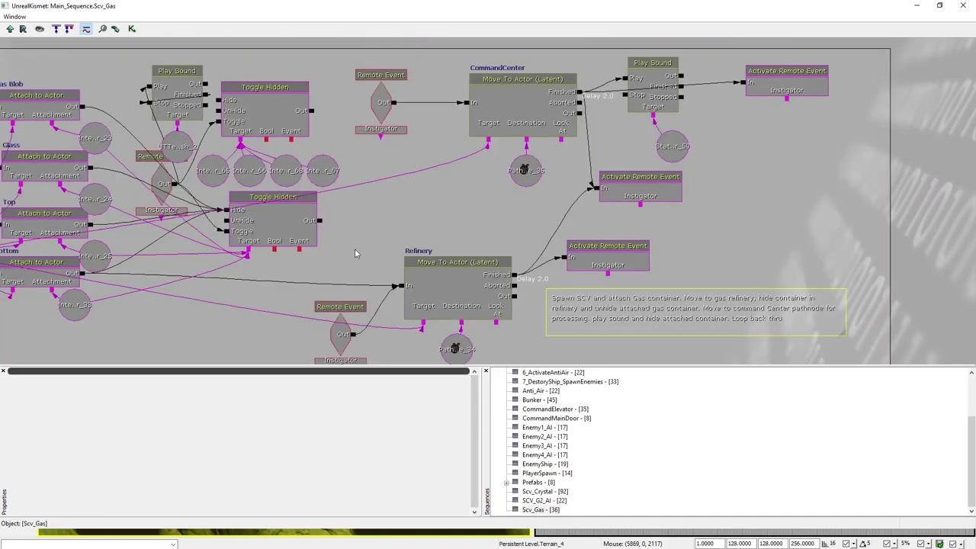
{"action": "left_click_drag", "start_coordinate": [621, 344], "coordinate": [560, 331]}
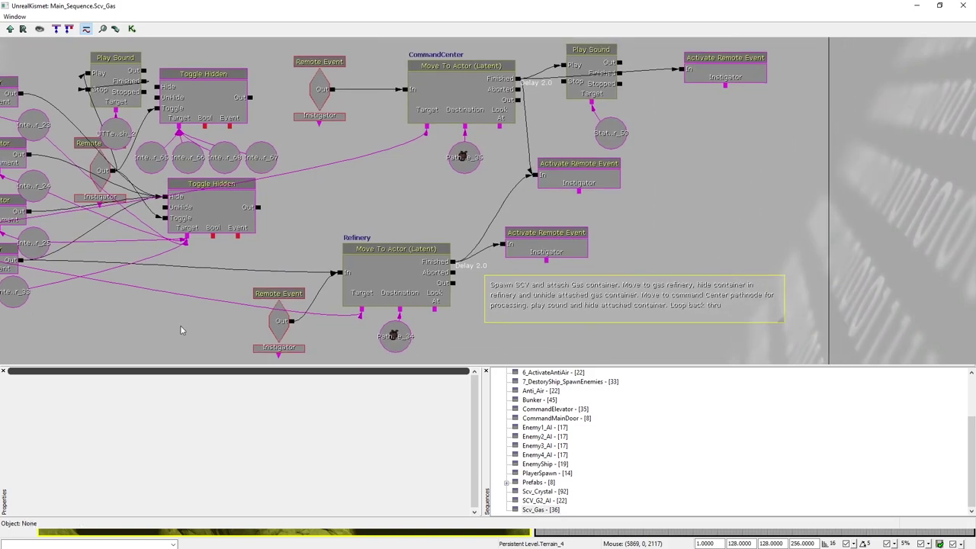
{"action": "left_click_drag", "start_coordinate": [181, 328], "coordinate": [507, 335]}
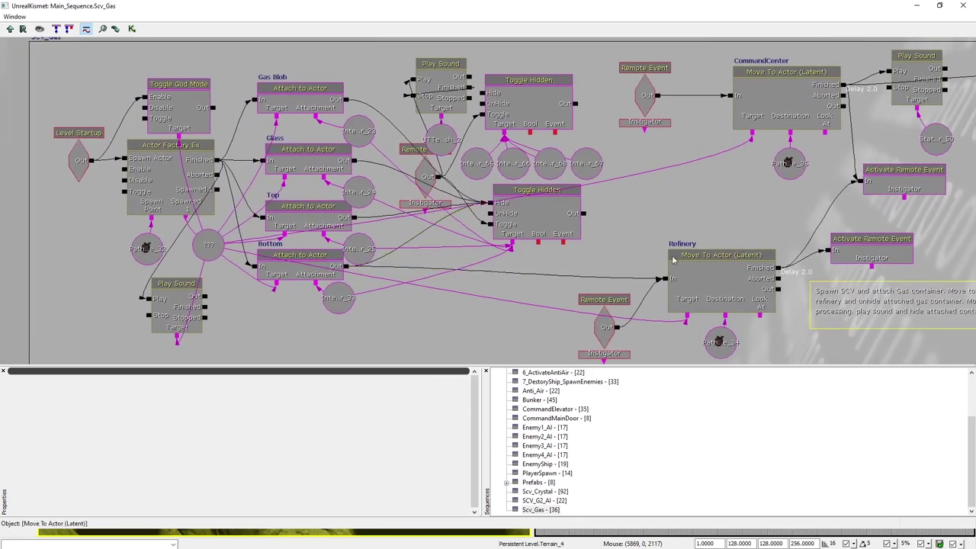
{"action": "left_click_drag", "start_coordinate": [456, 322], "coordinate": [369, 323]}
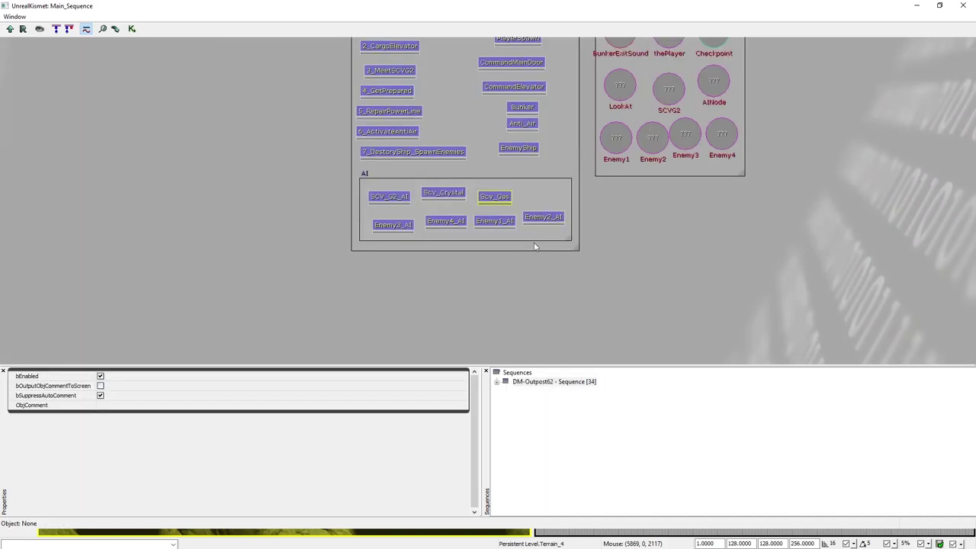
Step: Open the Enemy1_AI sequence from the AI group of the main sequence for inspection
{"action": "left_click", "coordinate": [543, 217]}
{"action": "left_click", "coordinate": [511, 220]}
{"action": "double_click", "coordinate": [494, 220]}
{"action": "scroll", "coordinate": [164, 248], "scroll_direction": "up", "scroll_amount": 2}
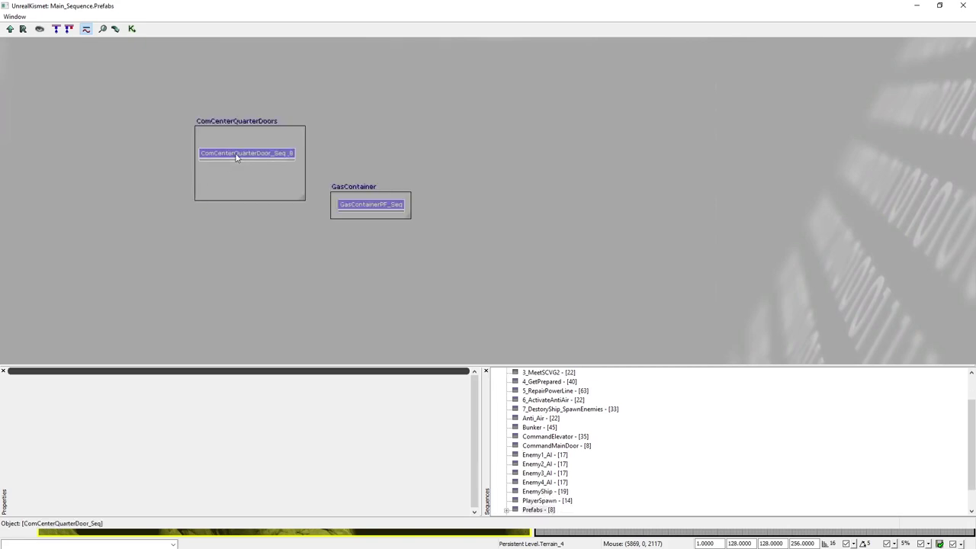
Step: View the command center quarter door sequence within Prefabs, and return to its parent
{"action": "double_click", "coordinate": [236, 156]}
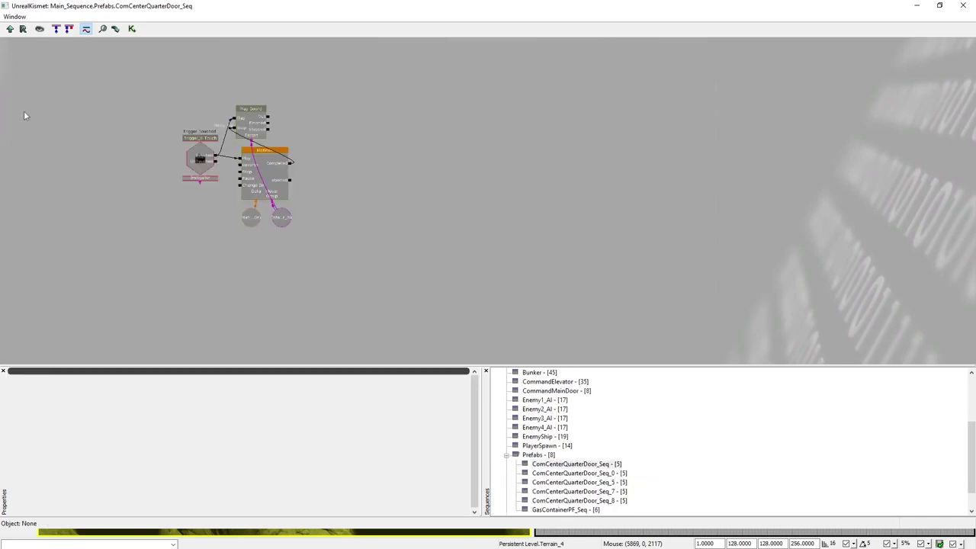
{"action": "left_click", "coordinate": [9, 29]}
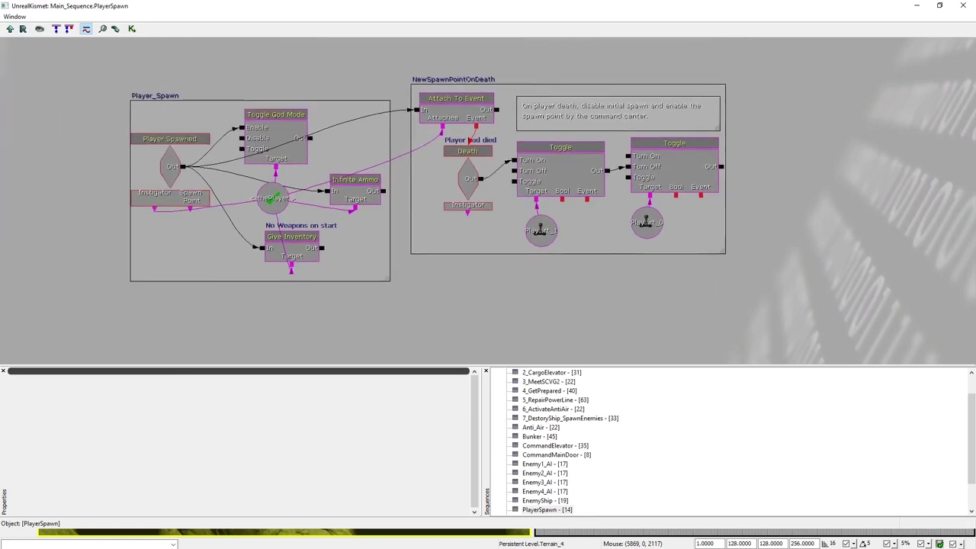
Step: Examine the PlayerSpawn sequence's god mode, ammo and inventory nodes, and the toggles that switch spawn points on death
{"action": "left_click_drag", "start_coordinate": [241, 264], "coordinate": [181, 288]}
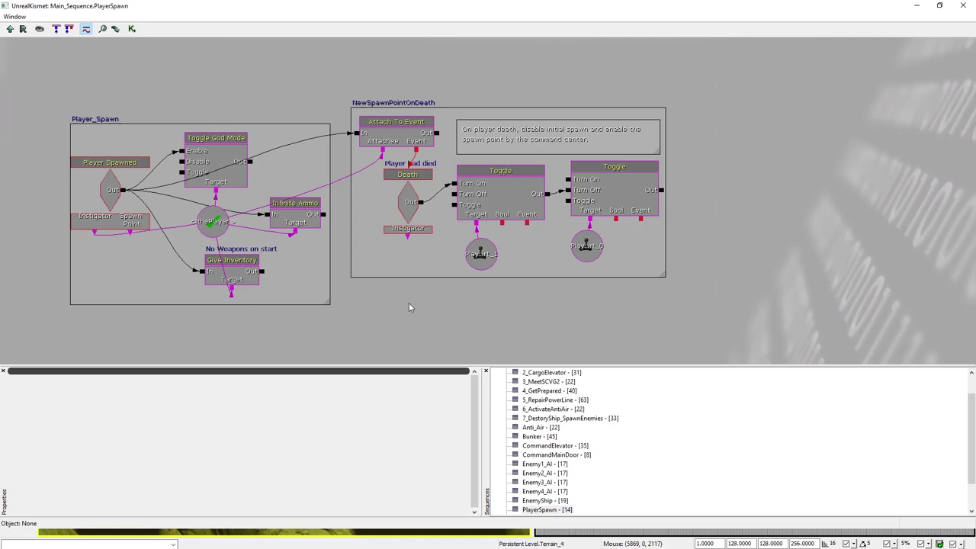
{"action": "left_click_drag", "start_coordinate": [408, 307], "coordinate": [376, 311]}
{"action": "left_click", "coordinate": [540, 177]}
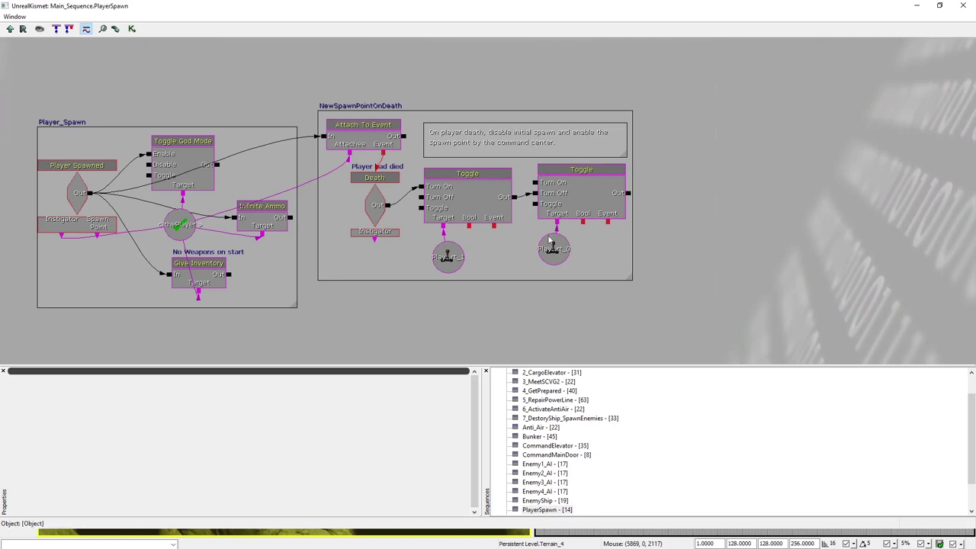
{"action": "left_click", "coordinate": [516, 330]}
{"action": "left_click_drag", "start_coordinate": [516, 326], "coordinate": [527, 325]}
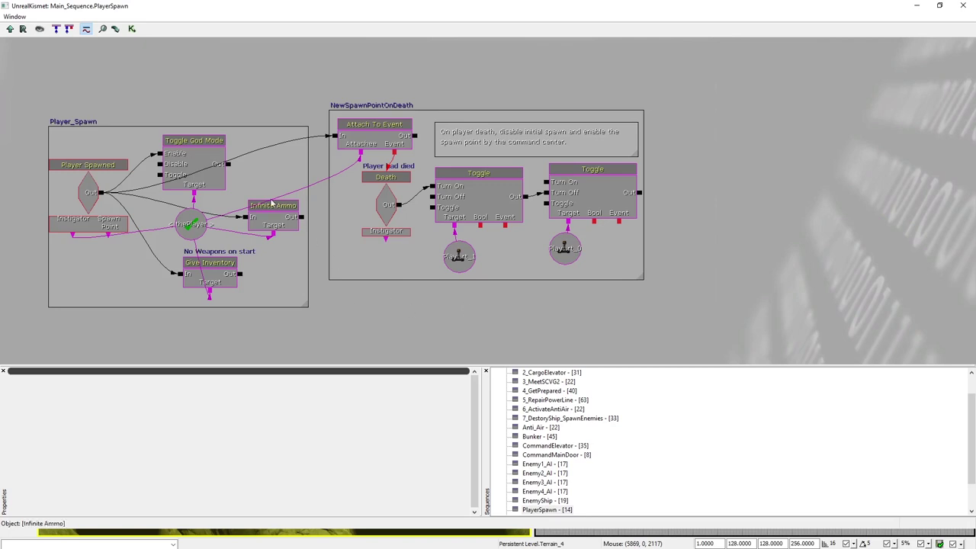
Step: Open the CommandElevator sequence from the main sequence and examine its explanatory comment, floor switch, delays and elevator door Matinees
{"action": "left_click", "coordinate": [10, 29]}
{"action": "left_click", "coordinate": [510, 226]}
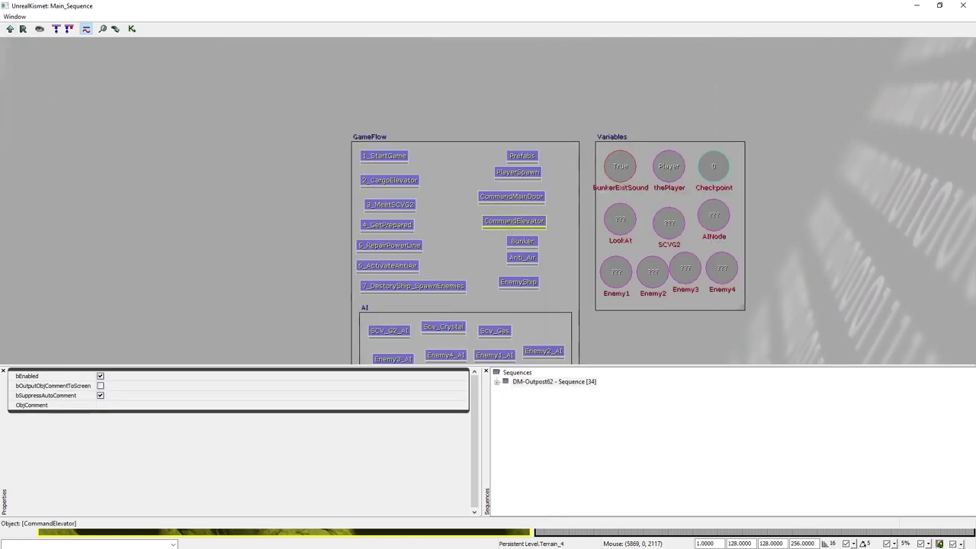
{"action": "double_click", "coordinate": [509, 223]}
{"action": "scroll", "coordinate": [188, 180], "scroll_direction": "up", "scroll_amount": 2}
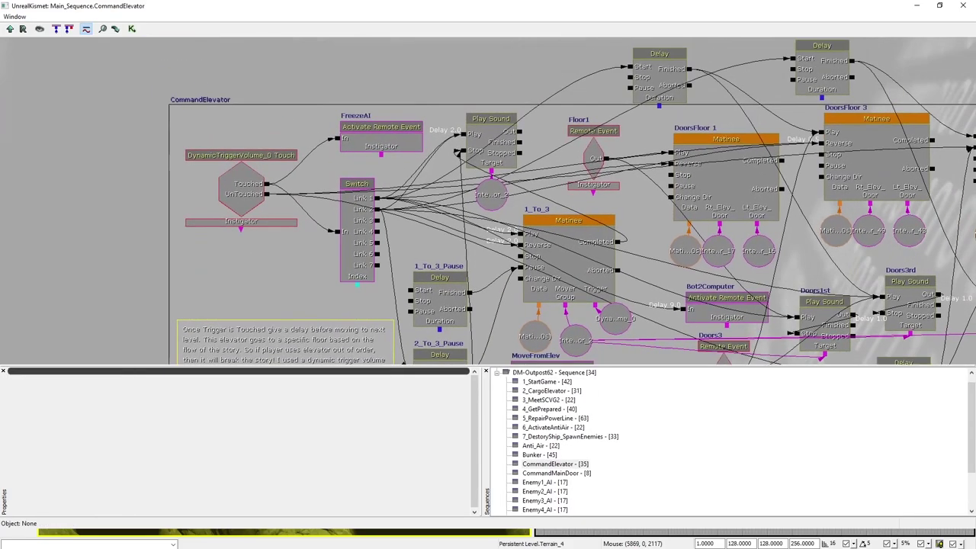
{"action": "left_click_drag", "start_coordinate": [182, 186], "coordinate": [185, 65]}
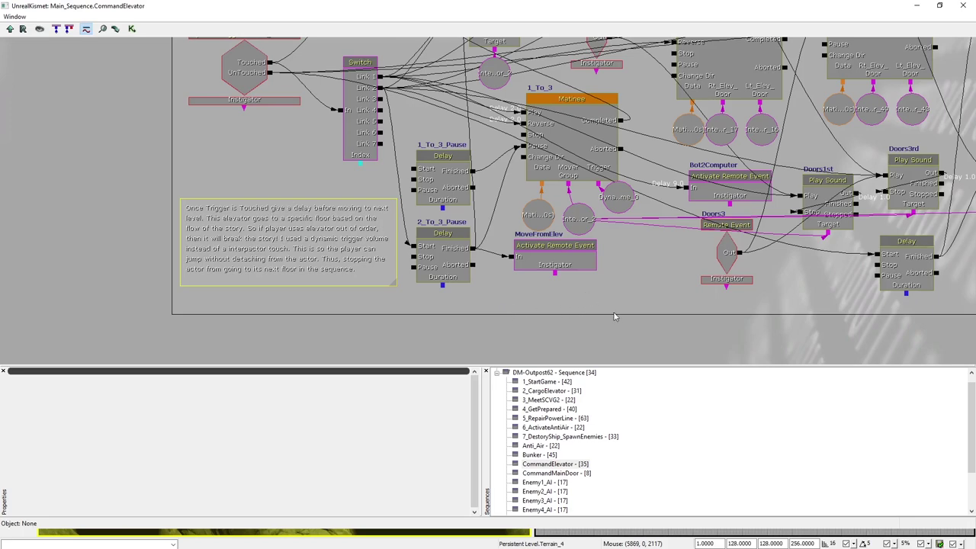
{"action": "left_click_drag", "start_coordinate": [591, 311], "coordinate": [407, 424]}
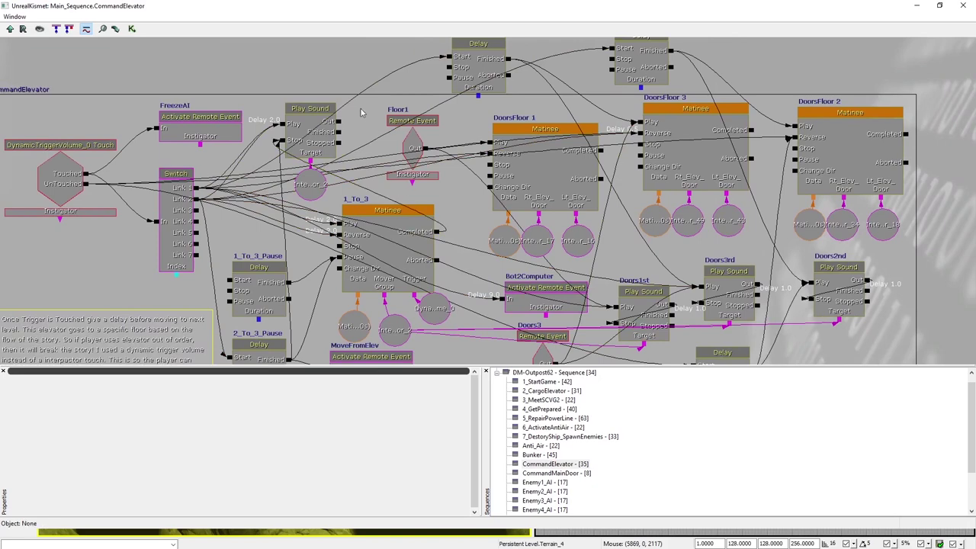
{"action": "left_click_drag", "start_coordinate": [286, 90], "coordinate": [355, 105]}
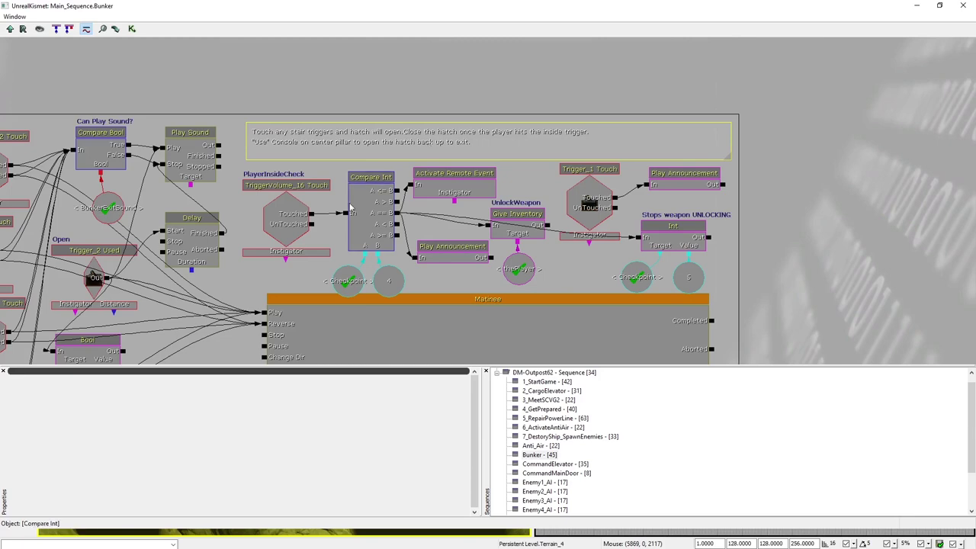
Step: Examine the Bunker sequence's stair triggers, hatch Matinee and exit sound logic, and the Anti_Air sequence's turret power checks
{"action": "left_click_drag", "start_coordinate": [322, 224], "coordinate": [468, 178]}
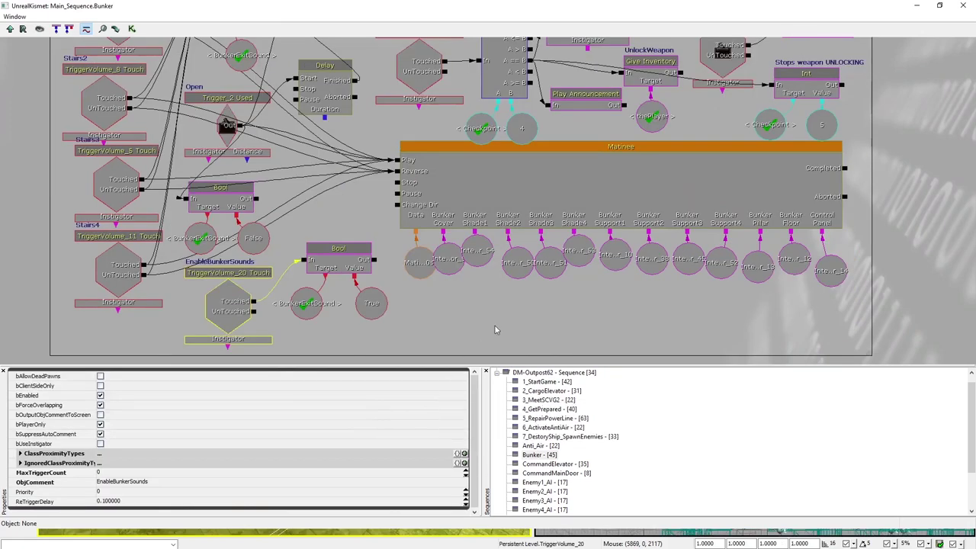
{"action": "scroll", "coordinate": [494, 329], "scroll_direction": "down", "scroll_amount": 1}
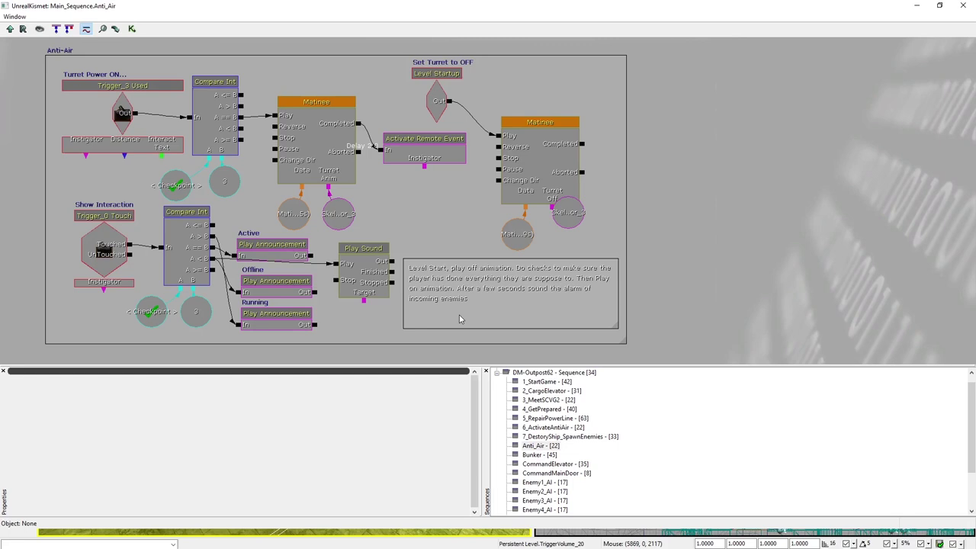
{"action": "left_click", "coordinate": [135, 139]}
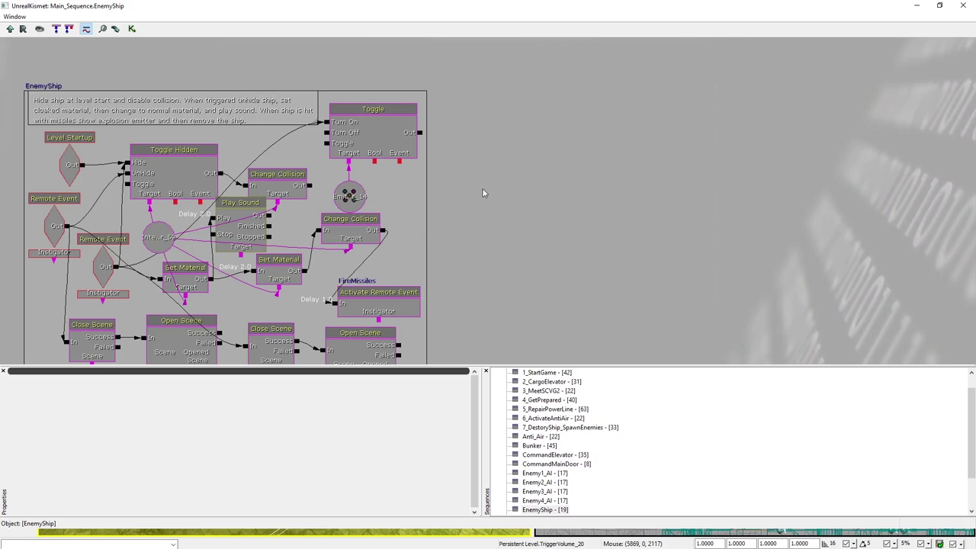
Step: Review the EnemyShip sequence's hide, material and collision nodes, and the 1_StartGame sequence's attachments and liftoff Matinee
{"action": "left_click", "coordinate": [481, 193]}
{"action": "left_click_drag", "start_coordinate": [484, 215], "coordinate": [497, 166]}
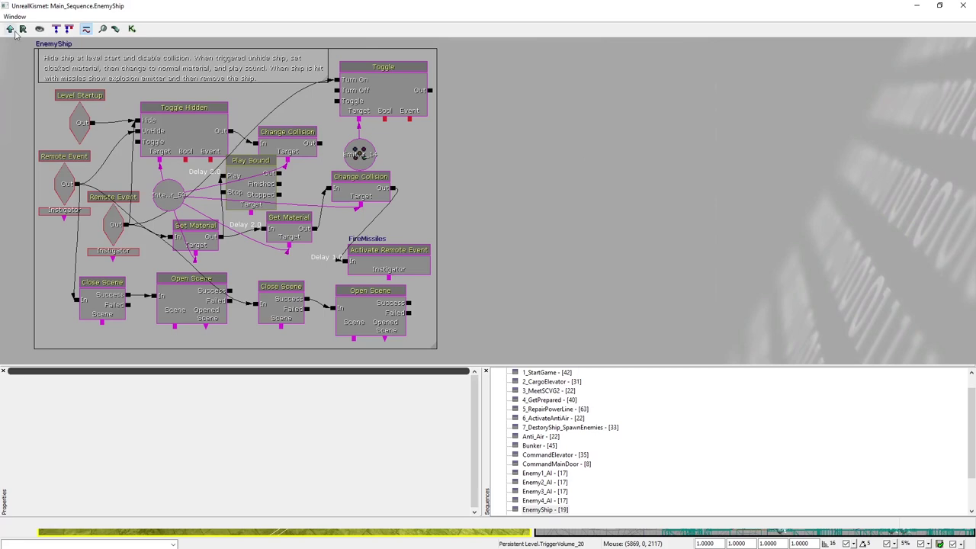
{"action": "left_click", "coordinate": [11, 29]}
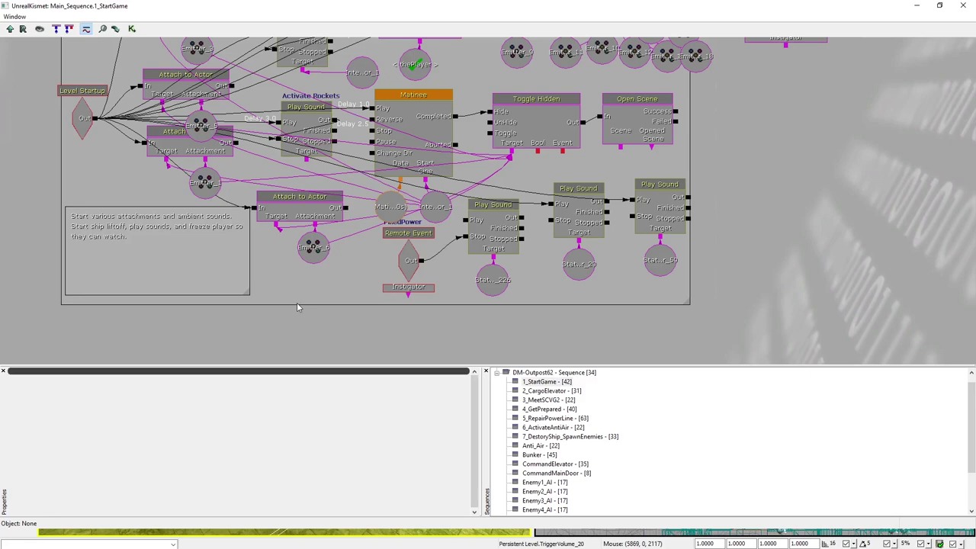
{"action": "left_click_drag", "start_coordinate": [312, 322], "coordinate": [340, 411]}
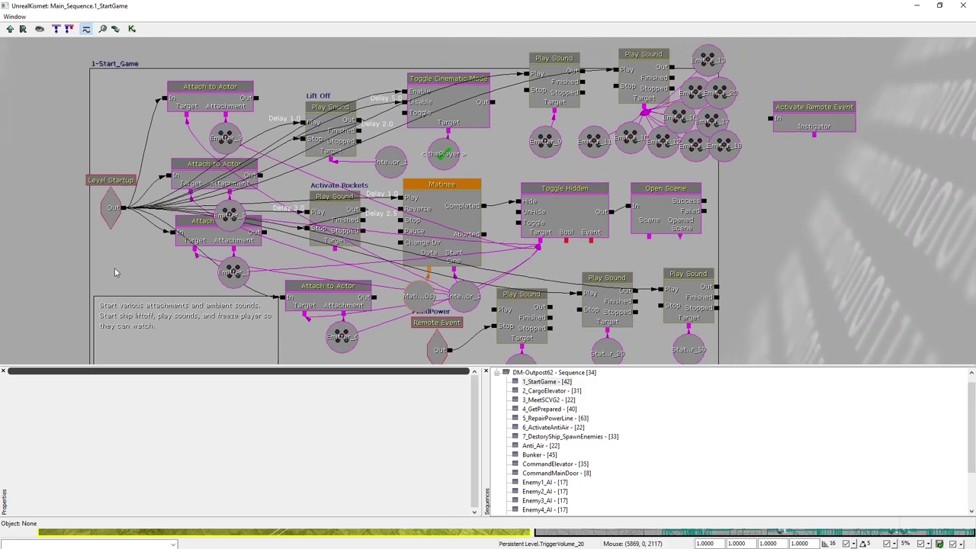
{"action": "left_click_drag", "start_coordinate": [115, 272], "coordinate": [0, 251]}
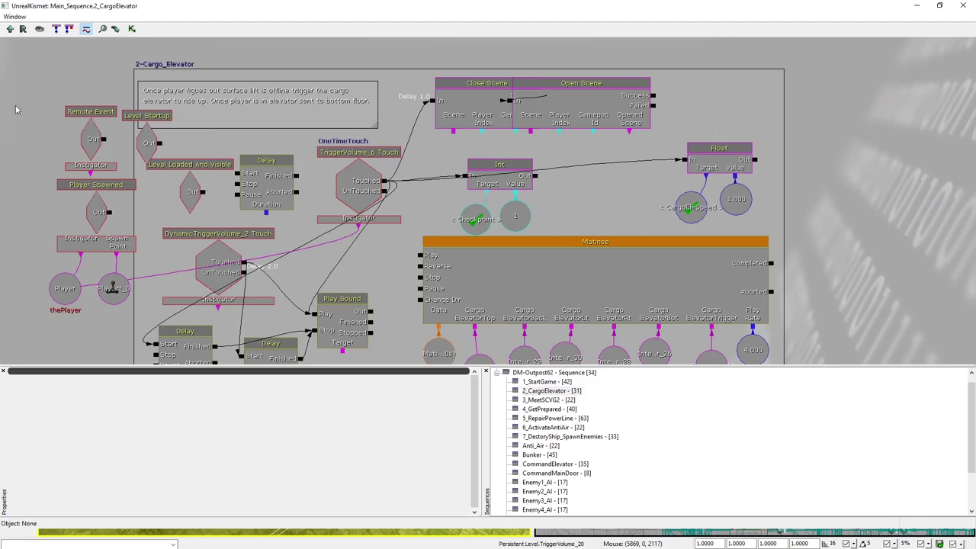
Step: Examine the 2_CargoElevator sequence's touch trigger, elevator Matinee and CargoEleSpeed variable, and return to its parent
{"action": "left_click_drag", "start_coordinate": [16, 106], "coordinate": [4, 82]}
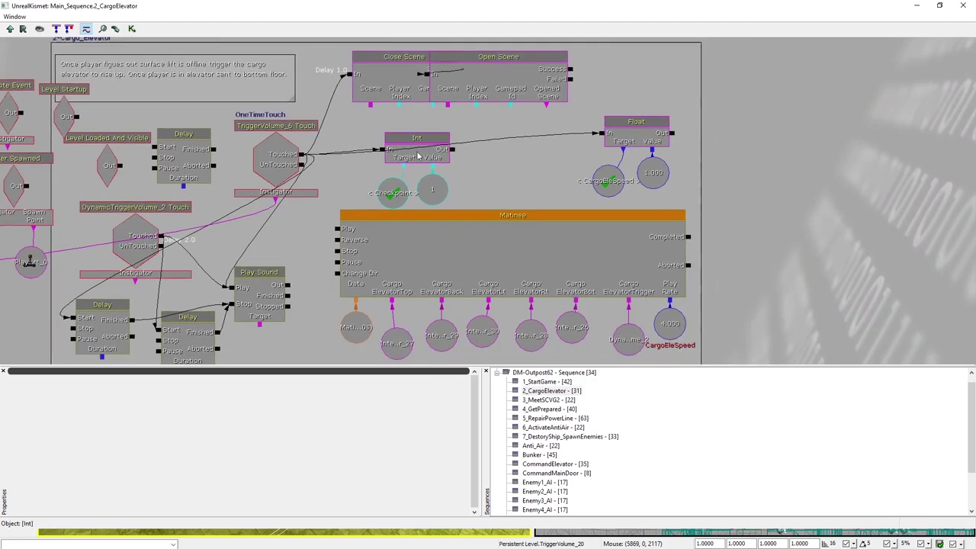
{"action": "mouse_move", "coordinate": [564, 164]}
{"action": "left_mouse_down"}
{"action": "mouse_move", "coordinate": [561, 217]}
{"action": "mouse_move", "coordinate": [568, 180]}
{"action": "left_mouse_up"}
{"action": "left_click", "coordinate": [625, 199]}
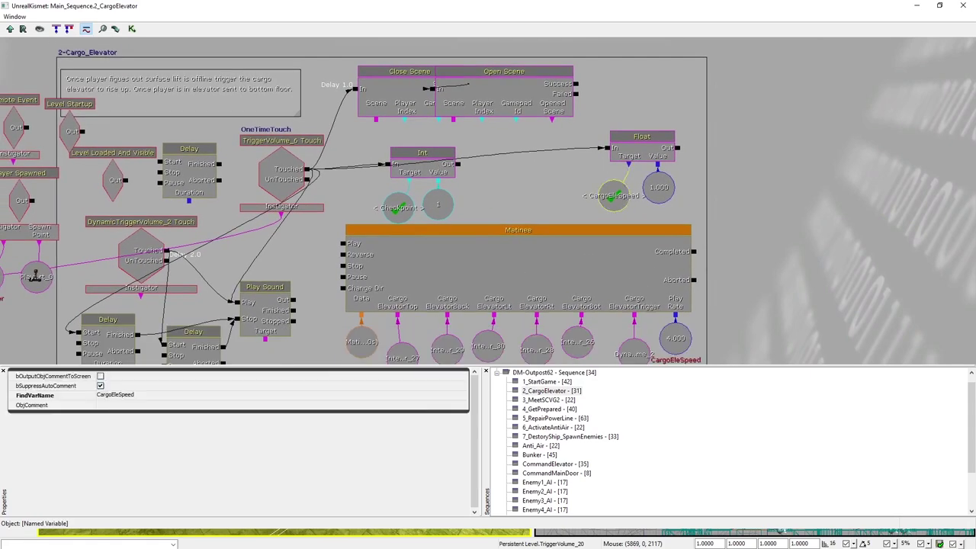
{"action": "left_click", "coordinate": [549, 191]}
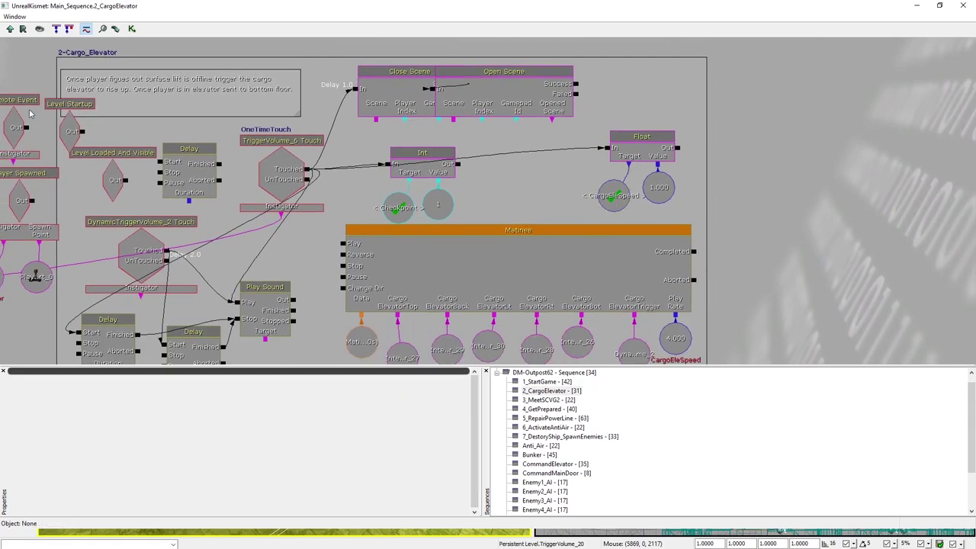
{"action": "left_click", "coordinate": [9, 30]}
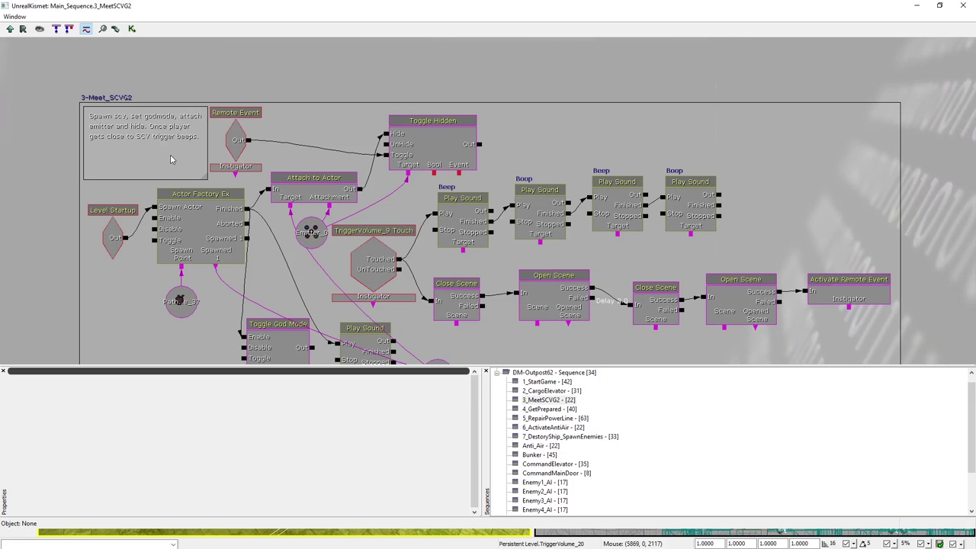
Step: Examine the 3_MeetSCVG2 sequence's SCV spawn, beep sounds and the Close Scene and Open Scene nodes that follow the trigger
{"action": "left_click_drag", "start_coordinate": [137, 170], "coordinate": [38, 121]}
{"action": "left_click", "coordinate": [363, 236]}
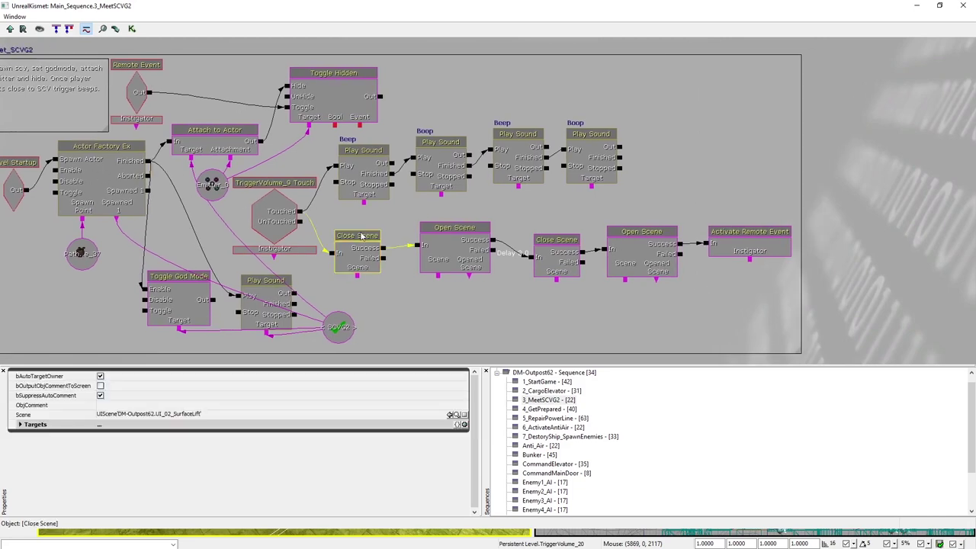
{"action": "left_click", "coordinate": [451, 228]}
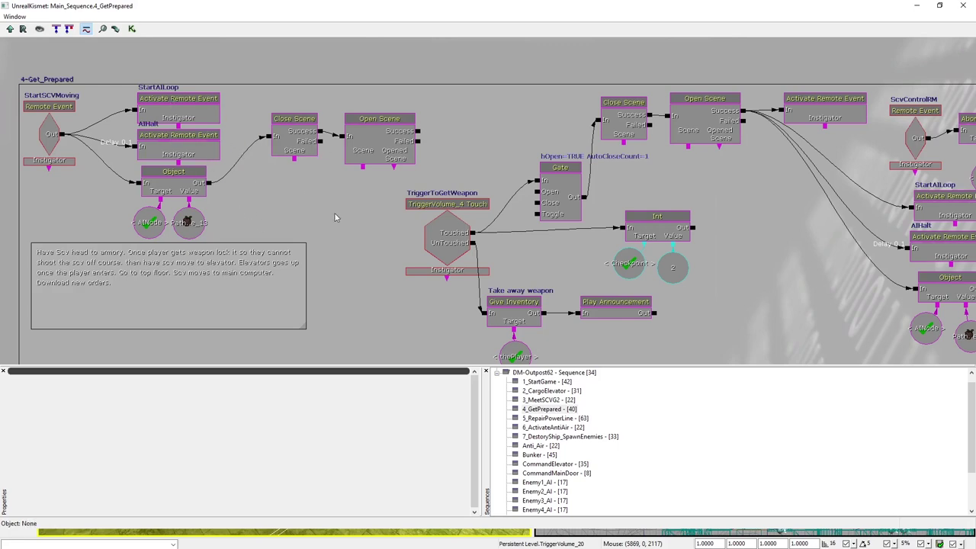
Step: Examine the 4_GetPrepared sequence from its weapon trigger and gate through the ScvControlRM event to the Download Orders trigger
{"action": "left_click_drag", "start_coordinate": [316, 212], "coordinate": [157, 232]}
{"action": "left_click_drag", "start_coordinate": [558, 96], "coordinate": [468, 86]}
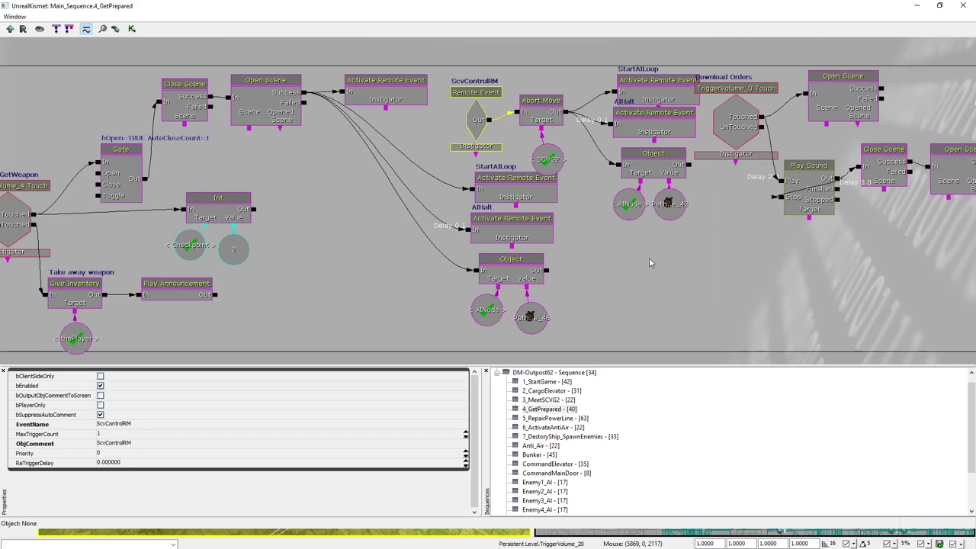
{"action": "left_click_drag", "start_coordinate": [648, 257], "coordinate": [617, 263]}
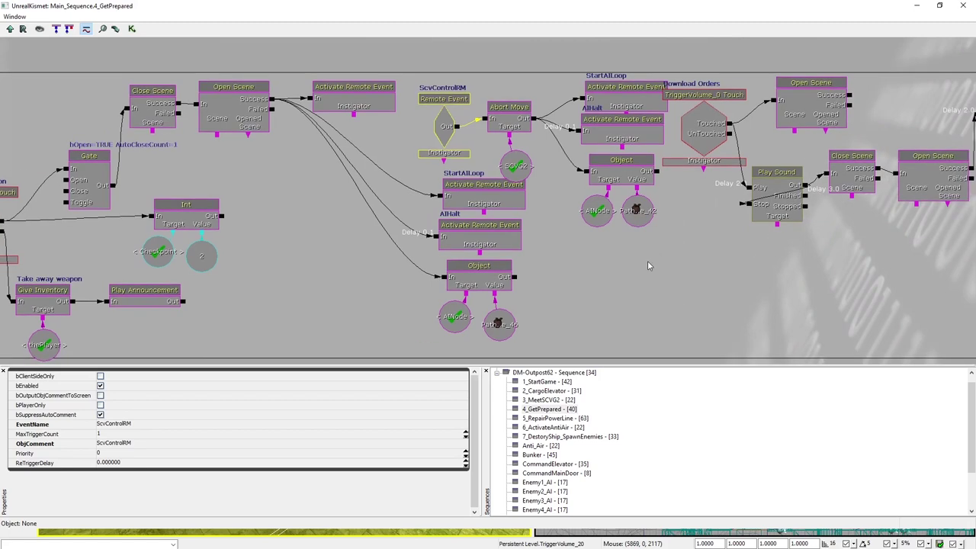
{"action": "left_click_drag", "start_coordinate": [648, 262], "coordinate": [712, 262]}
{"action": "left_click_drag", "start_coordinate": [305, 233], "coordinate": [580, 237]}
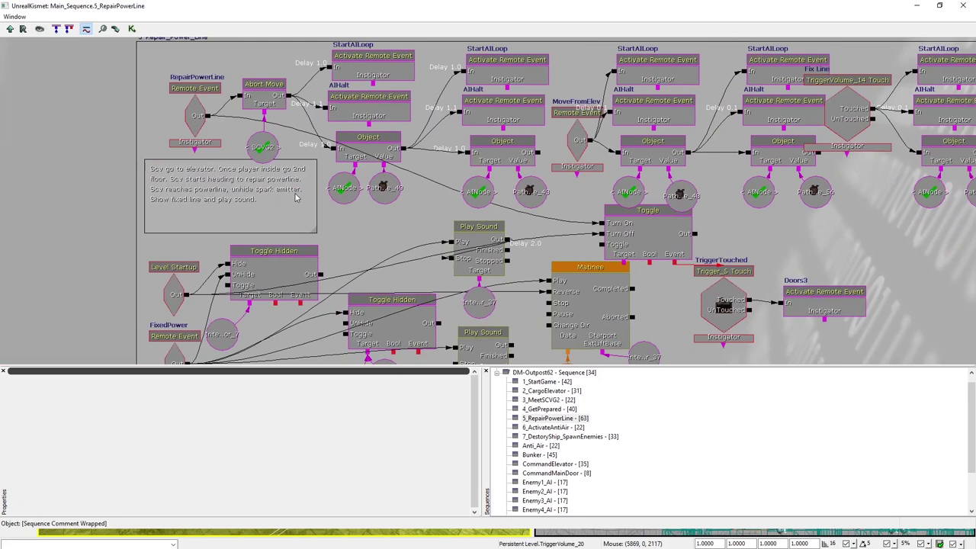
Step: Examine the 5_RepairPowerLine sequence's comment, chain of SCV path node moves, and repair and touch triggers
{"action": "left_click", "coordinate": [297, 196]}
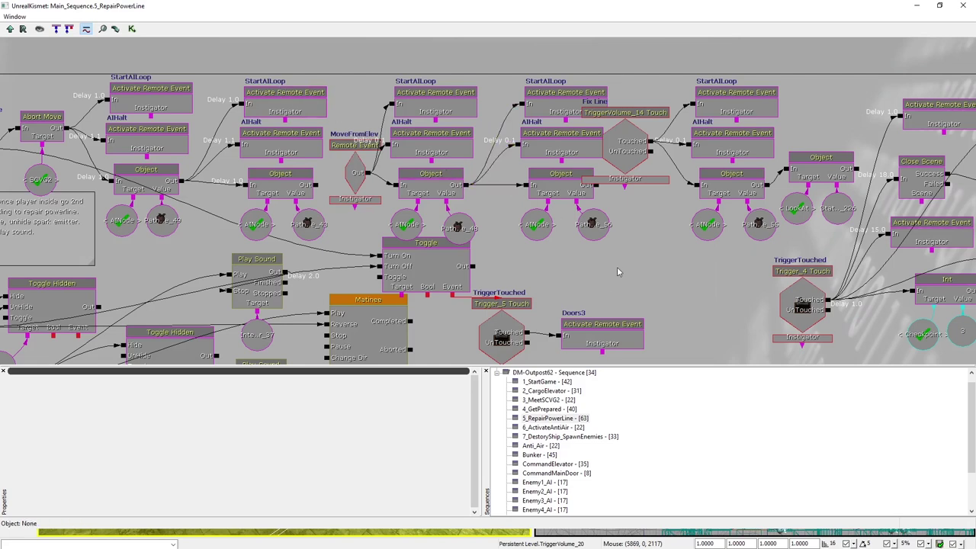
{"action": "left_click_drag", "start_coordinate": [618, 272], "coordinate": [588, 270]}
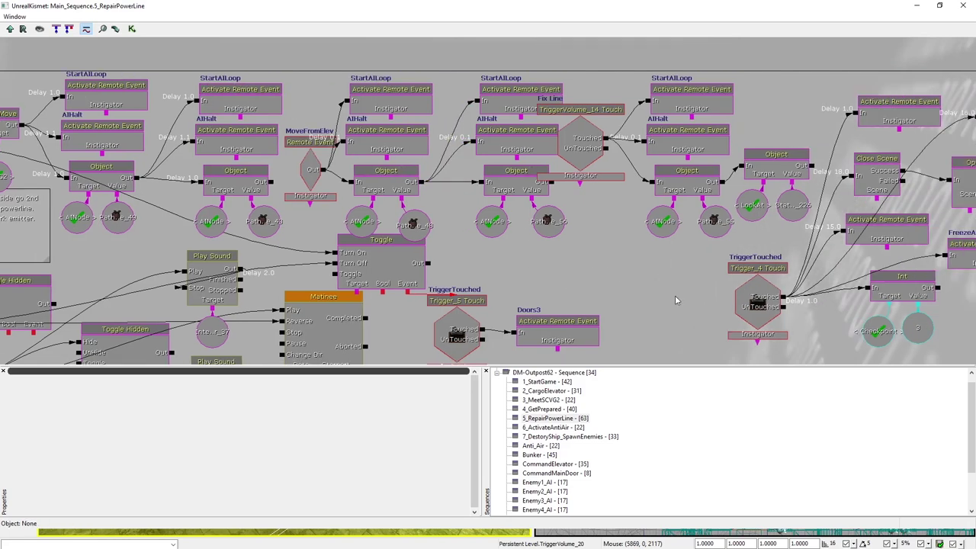
{"action": "left_click_drag", "start_coordinate": [649, 290], "coordinate": [571, 290]}
{"action": "left_click_drag", "start_coordinate": [570, 289], "coordinate": [522, 290]}
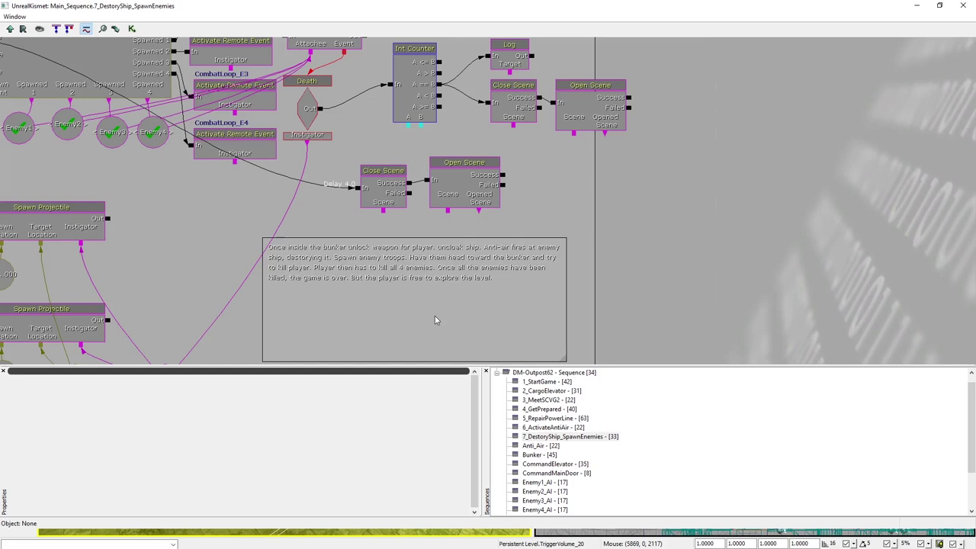
Step: Examine the 7_DestoryShip_SpawnEnemies sequence's comment, enemy actor factory, combat loop events, death counter and projectile spawning
{"action": "right_click", "coordinate": [384, 288]}
{"action": "left_click_drag", "start_coordinate": [274, 297], "coordinate": [525, 387]}
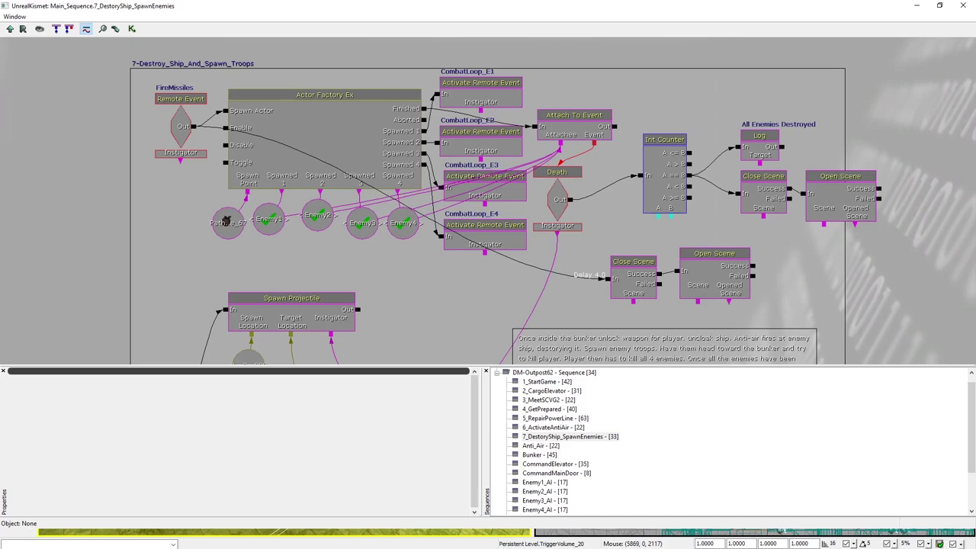
{"action": "left_click_drag", "start_coordinate": [405, 281], "coordinate": [371, 279]}
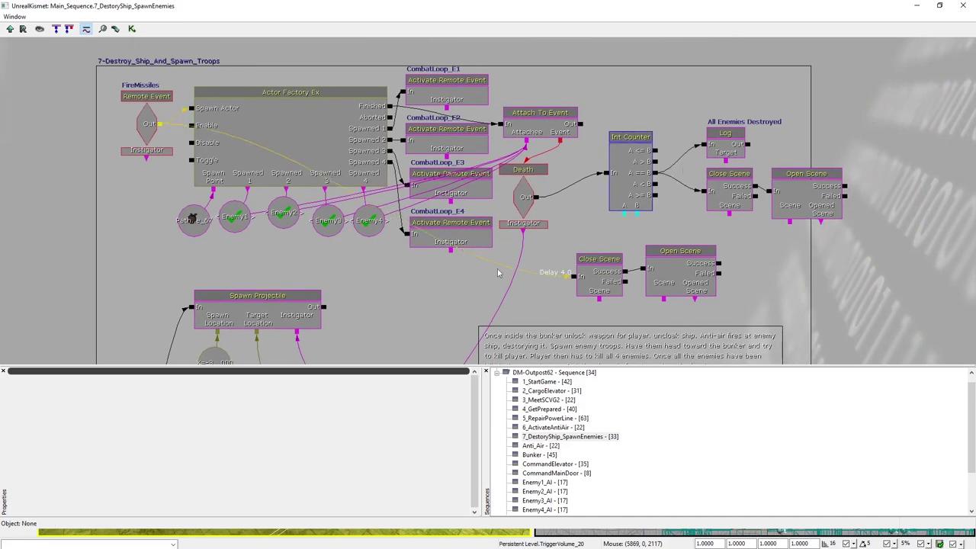
{"action": "left_click_drag", "start_coordinate": [489, 274], "coordinate": [489, 170]}
{"action": "left_click_drag", "start_coordinate": [388, 111], "coordinate": [350, 162]}
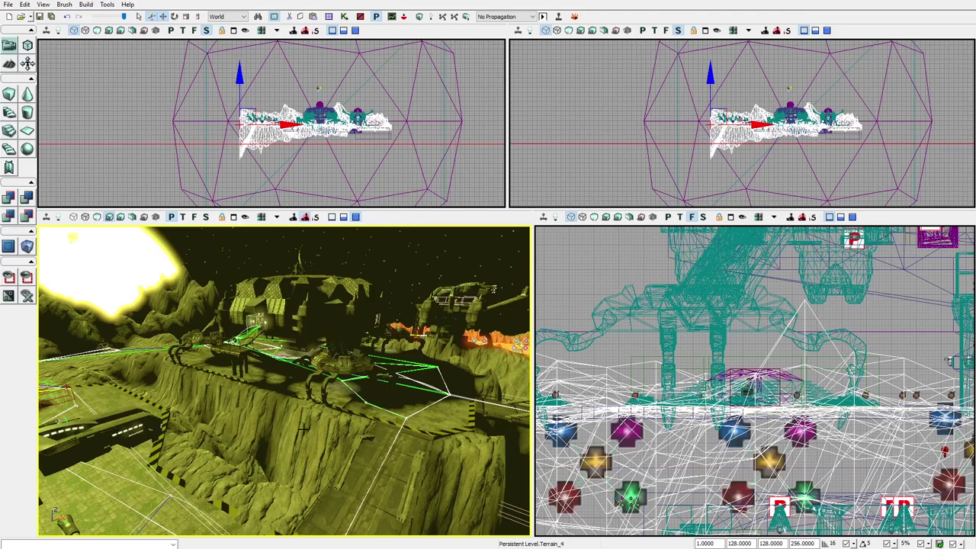
Step: Inspect the anti-air turret and its surrounding platform in the level's perspective view
{"action": "mouse_move", "coordinate": [333, 459]}
{"action": "left_mouse_down"}
{"action": "mouse_move", "coordinate": [434, 443]}
{"action": "mouse_move", "coordinate": [351, 443]}
{"action": "mouse_move", "coordinate": [329, 453]}
{"action": "left_mouse_up"}
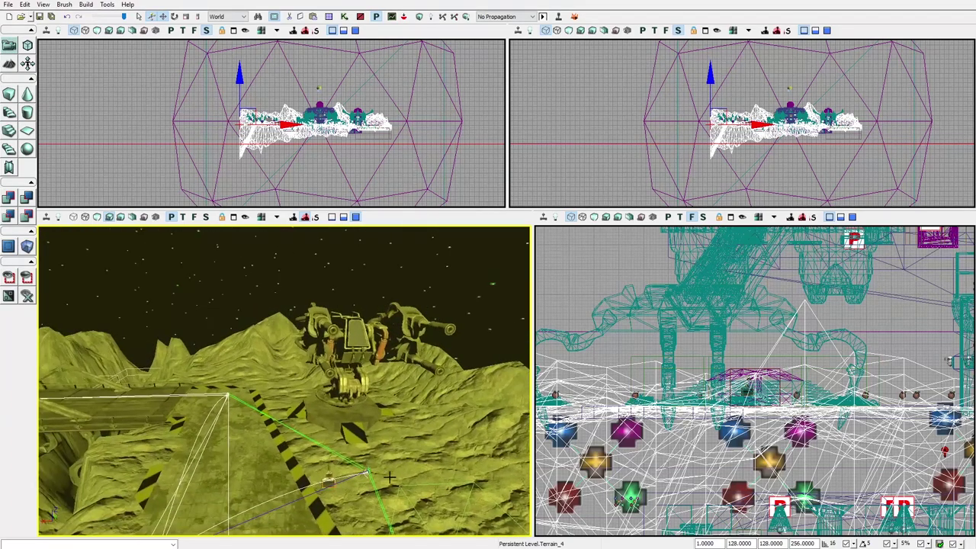
{"action": "left_click_drag", "start_coordinate": [413, 466], "coordinate": [458, 431]}
{"action": "right_click_drag", "start_coordinate": [430, 461], "coordinate": [389, 464]}
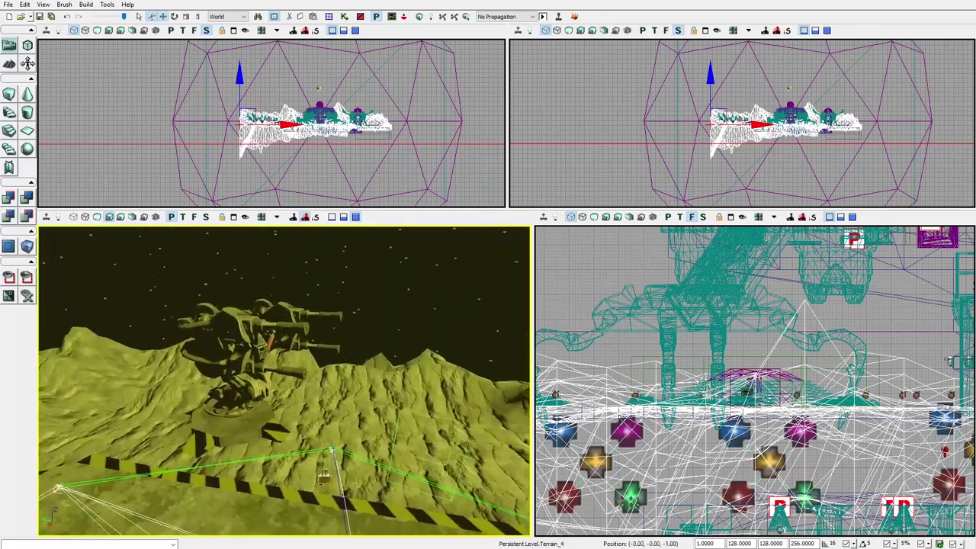
{"action": "middle_click_drag", "start_coordinate": [284, 381], "coordinate": [301, 336]}
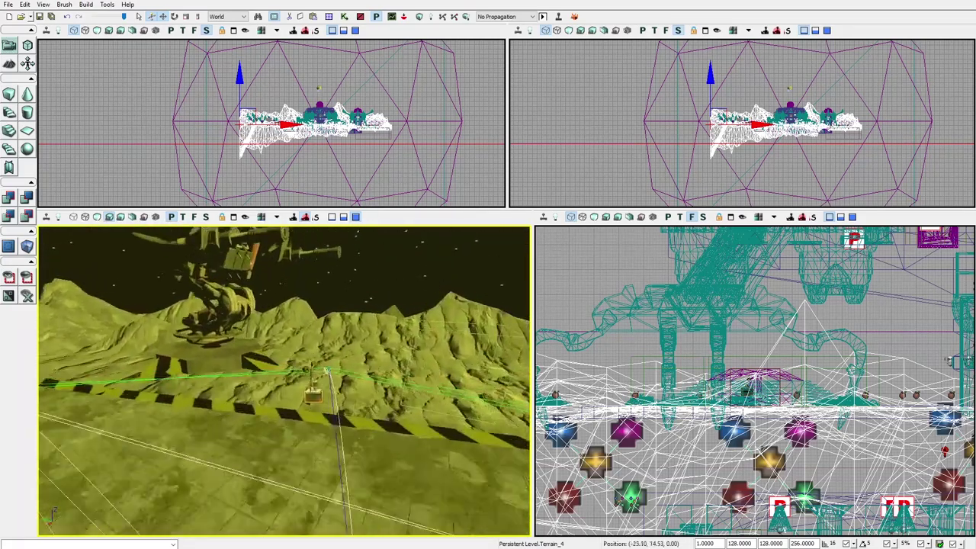
{"action": "left_click_drag", "start_coordinate": [302, 382], "coordinate": [301, 328]}
{"action": "mouse_move", "coordinate": [284, 381]}
{"action": "right_mouse_down"}
{"action": "mouse_move", "coordinate": [287, 430]}
{"action": "mouse_move", "coordinate": [335, 381]}
{"action": "mouse_move", "coordinate": [301, 405]}
{"action": "mouse_move", "coordinate": [297, 391]}
{"action": "right_mouse_up"}
{"action": "left_click_drag", "start_coordinate": [298, 391], "coordinate": [297, 335]}
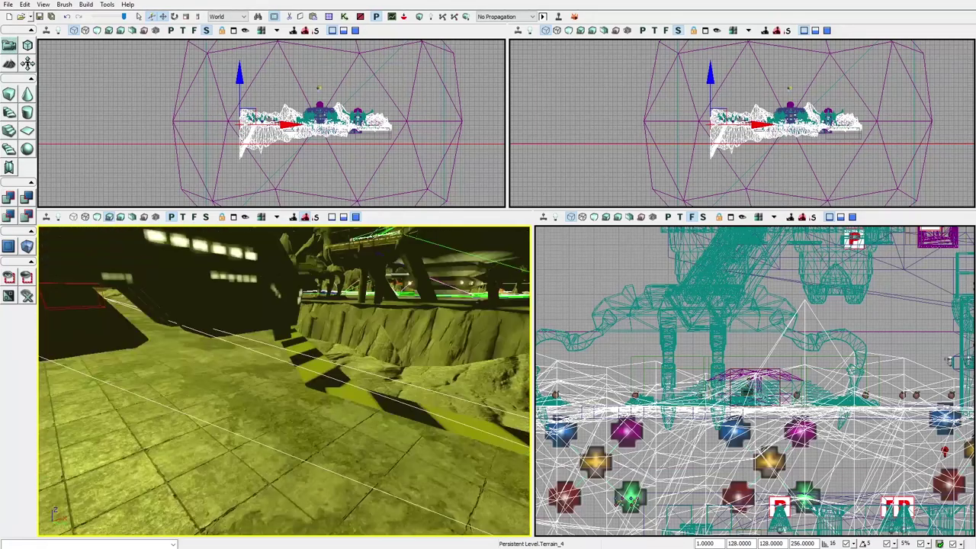
Step: Inspect the command center's exterior, its mechanical legs and the surrounding cliffs in the level's perspective view
{"action": "left_click_drag", "start_coordinate": [284, 382], "coordinate": [317, 259]}
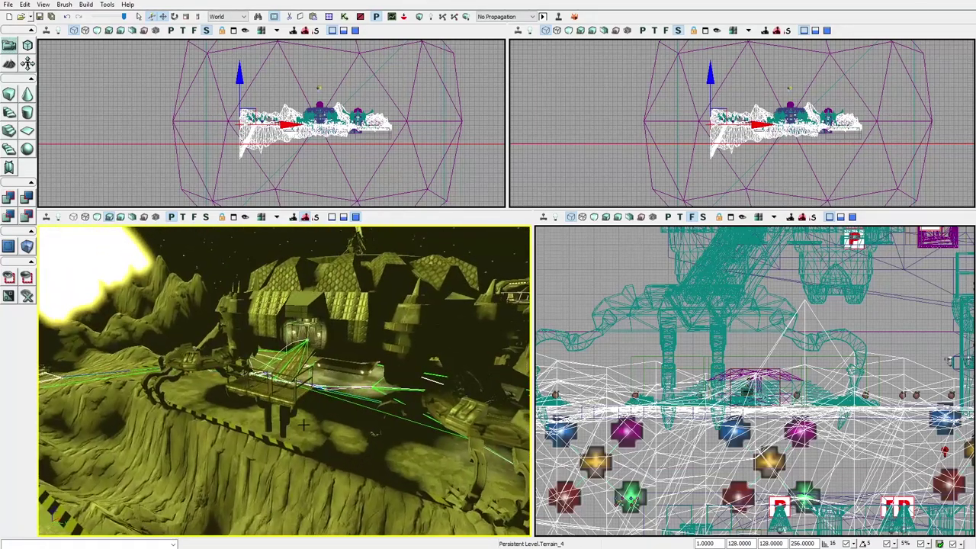
{"action": "mouse_move", "coordinate": [273, 466]}
{"action": "left_mouse_down"}
{"action": "mouse_move", "coordinate": [210, 427]}
{"action": "mouse_move", "coordinate": [257, 469]}
{"action": "left_mouse_up"}
{"action": "right_click_drag", "start_coordinate": [406, 492], "coordinate": [324, 496]}
{"action": "left_click_drag", "start_coordinate": [325, 496], "coordinate": [360, 453]}
{"action": "right_click_drag", "start_coordinate": [419, 492], "coordinate": [423, 492]}
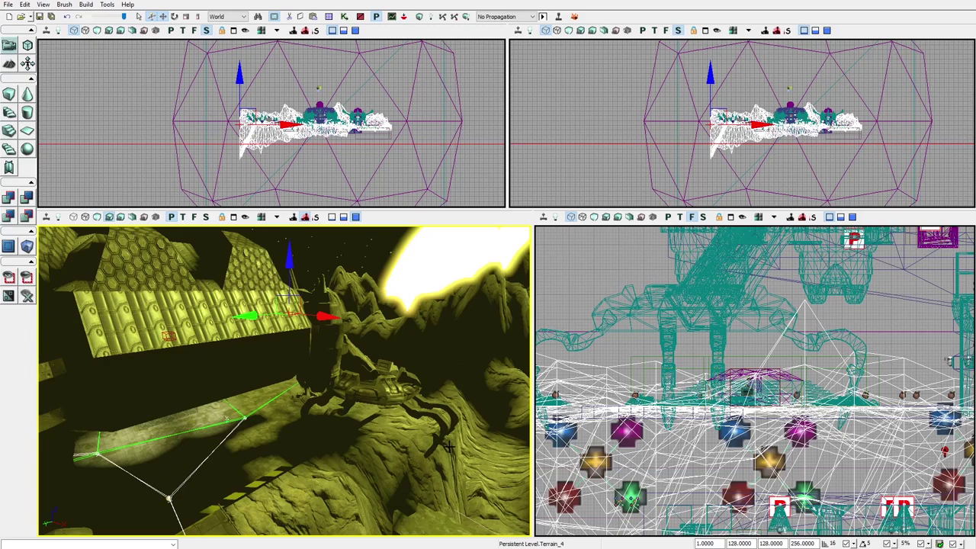
{"action": "left_click_drag", "start_coordinate": [387, 448], "coordinate": [202, 442]}
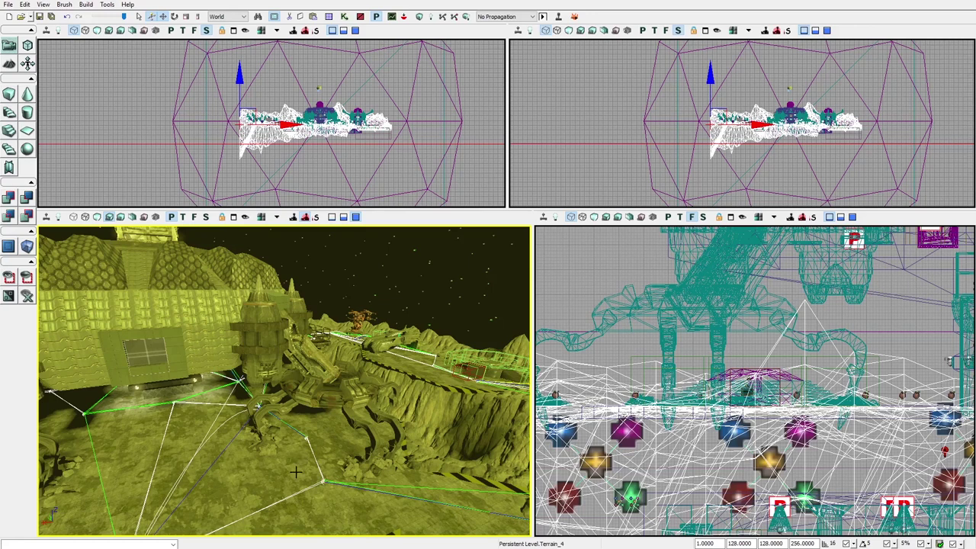
{"action": "left_click_drag", "start_coordinate": [278, 466], "coordinate": [277, 427]}
{"action": "left_click_drag", "start_coordinate": [152, 335], "coordinate": [220, 288]}
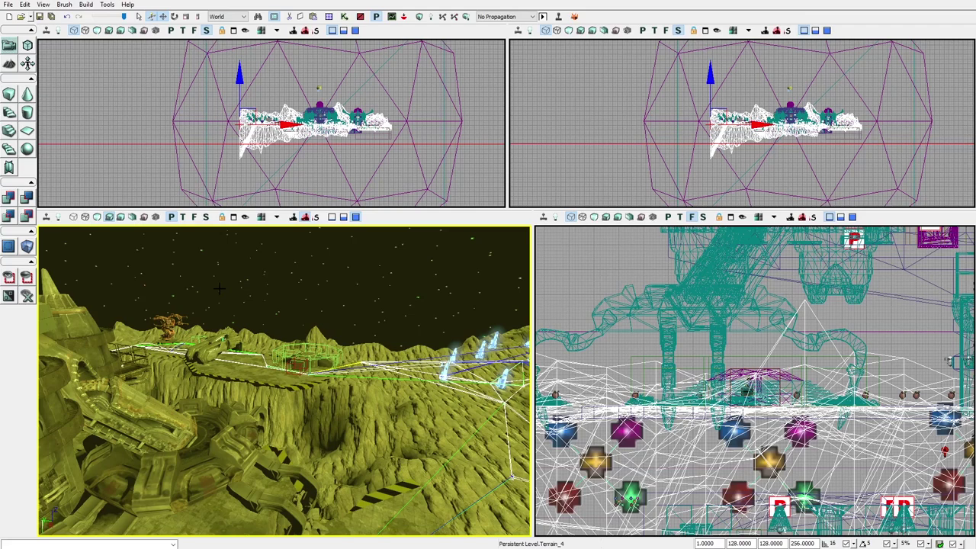
Step: Inspect the bunker in the level's perspective view, selecting its octagonal roof panel and a sloped side panel to examine the separate movable pieces
{"action": "left_click_drag", "start_coordinate": [220, 288], "coordinate": [221, 191]}
{"action": "left_click_drag", "start_coordinate": [283, 388], "coordinate": [263, 457]}
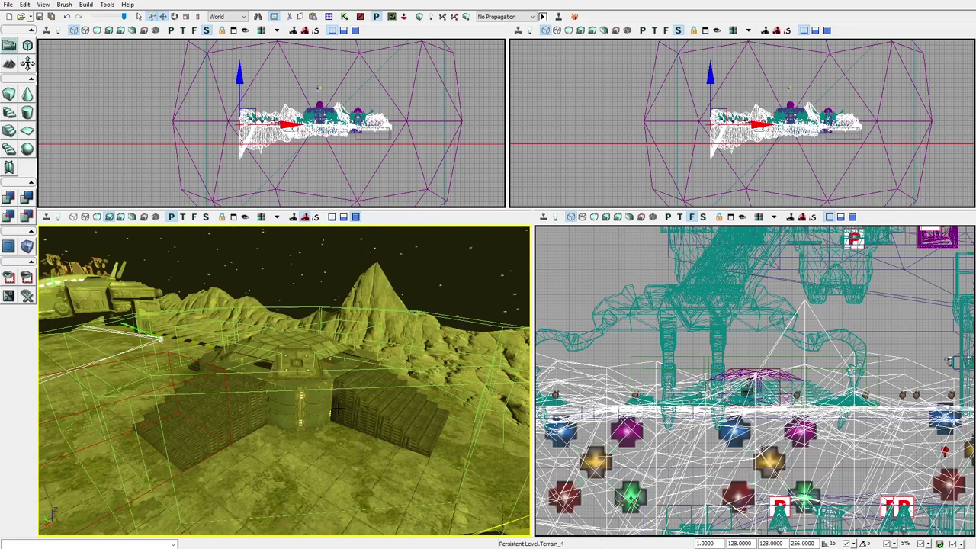
{"action": "left_click_drag", "start_coordinate": [336, 410], "coordinate": [343, 382]}
{"action": "left_click", "coordinate": [366, 454]}
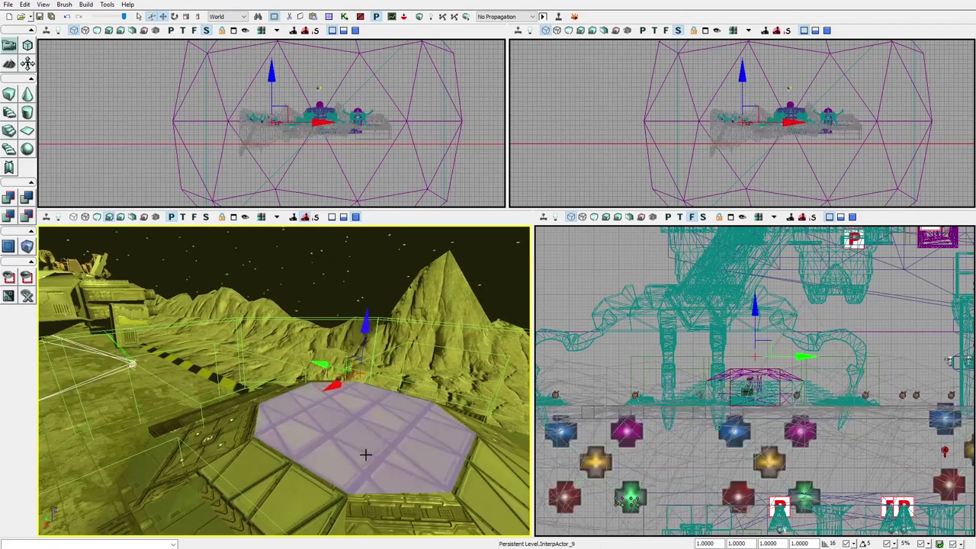
{"action": "left_click", "coordinate": [276, 486]}
{"action": "left_click", "coordinate": [250, 435]}
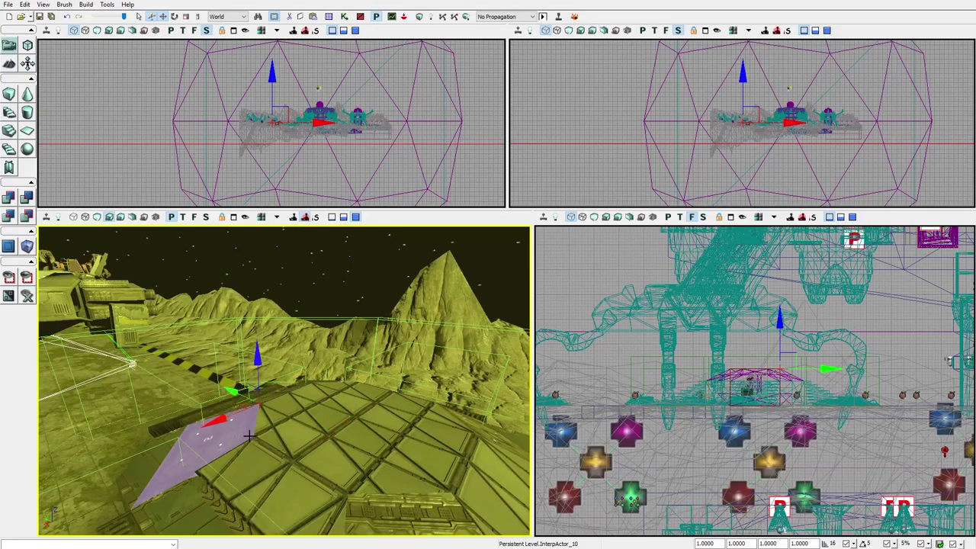
{"action": "left_click_drag", "start_coordinate": [160, 416], "coordinate": [248, 471]}
{"action": "left_click", "coordinate": [365, 492]}
{"action": "double_click", "coordinate": [393, 381]}
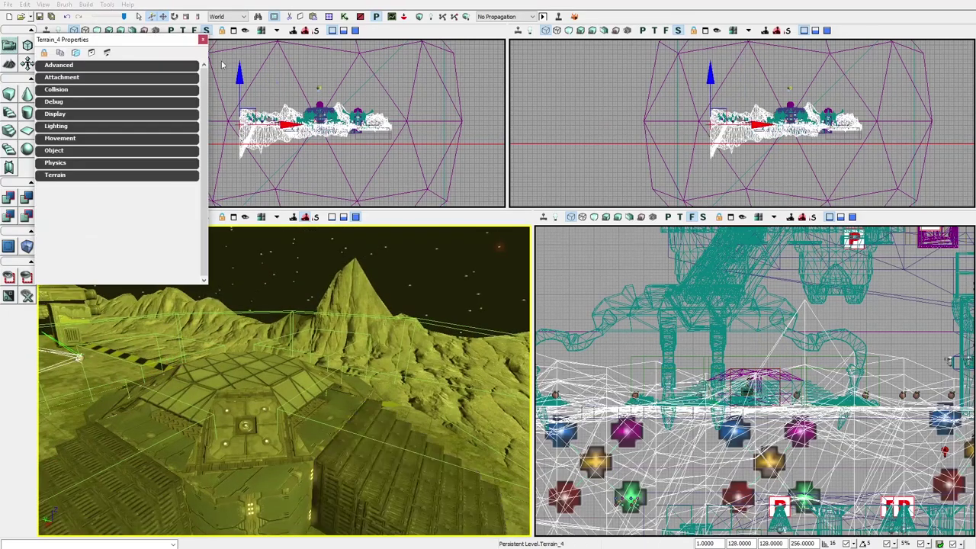
{"action": "left_click", "coordinate": [203, 39]}
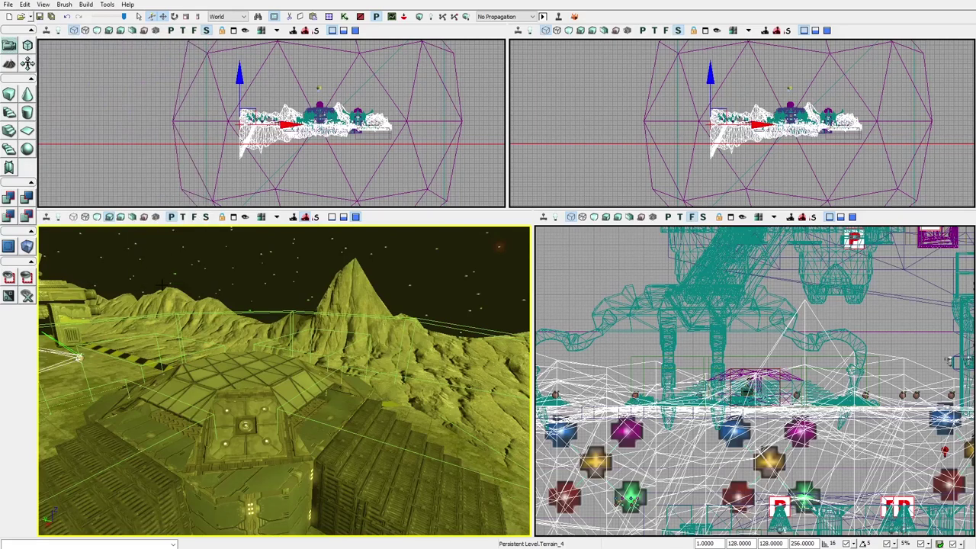
Step: Save the level with the perspective view framed on the whole bunker
{"action": "left_click_drag", "start_coordinate": [162, 284], "coordinate": [189, 303]}
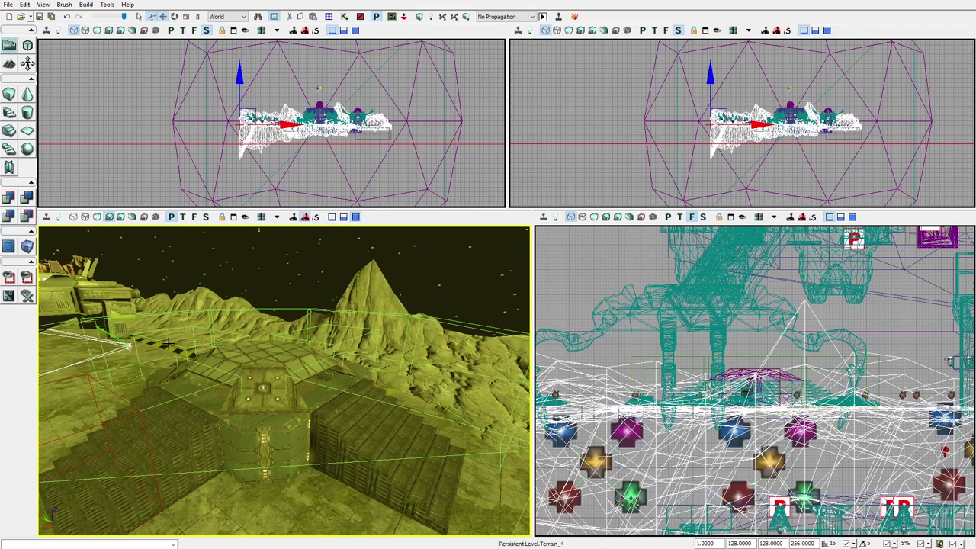
{"action": "key", "text": "ctrl+s"}
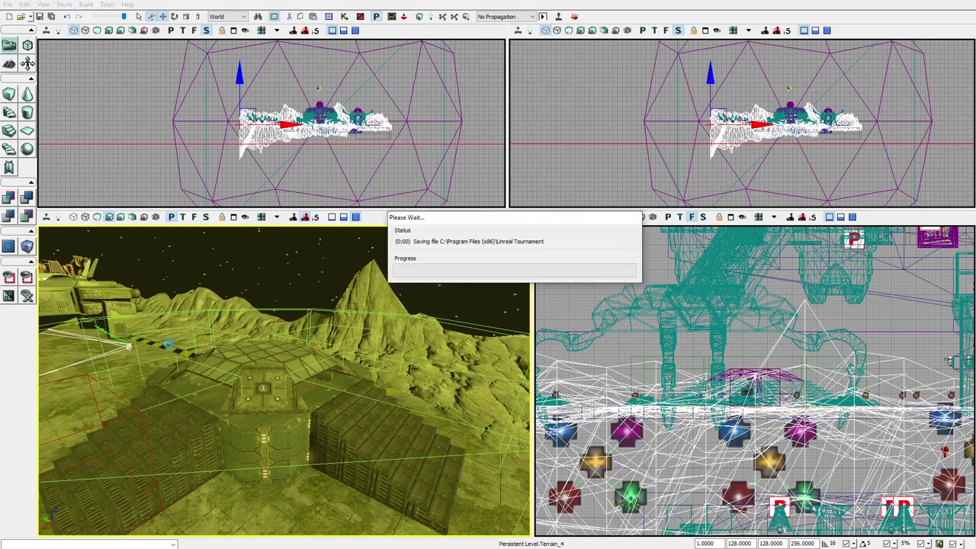